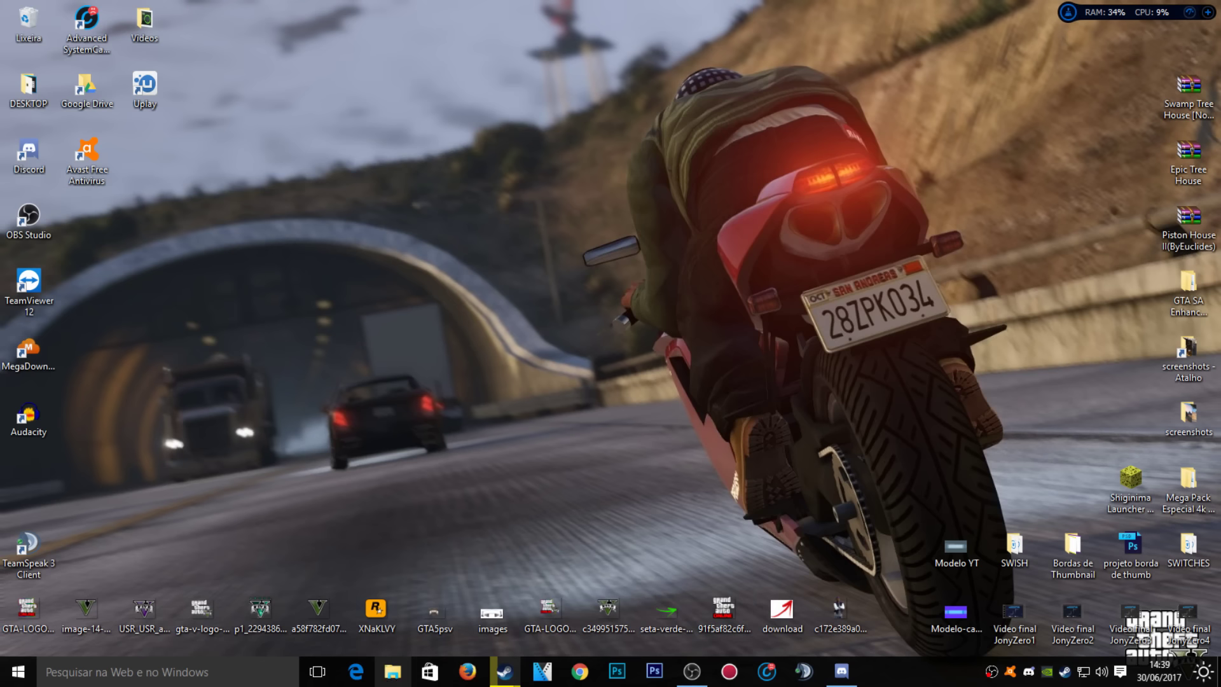
Browse to the Banner folder inside Imagens to view the nine GTA images.
left_click(406, 679)
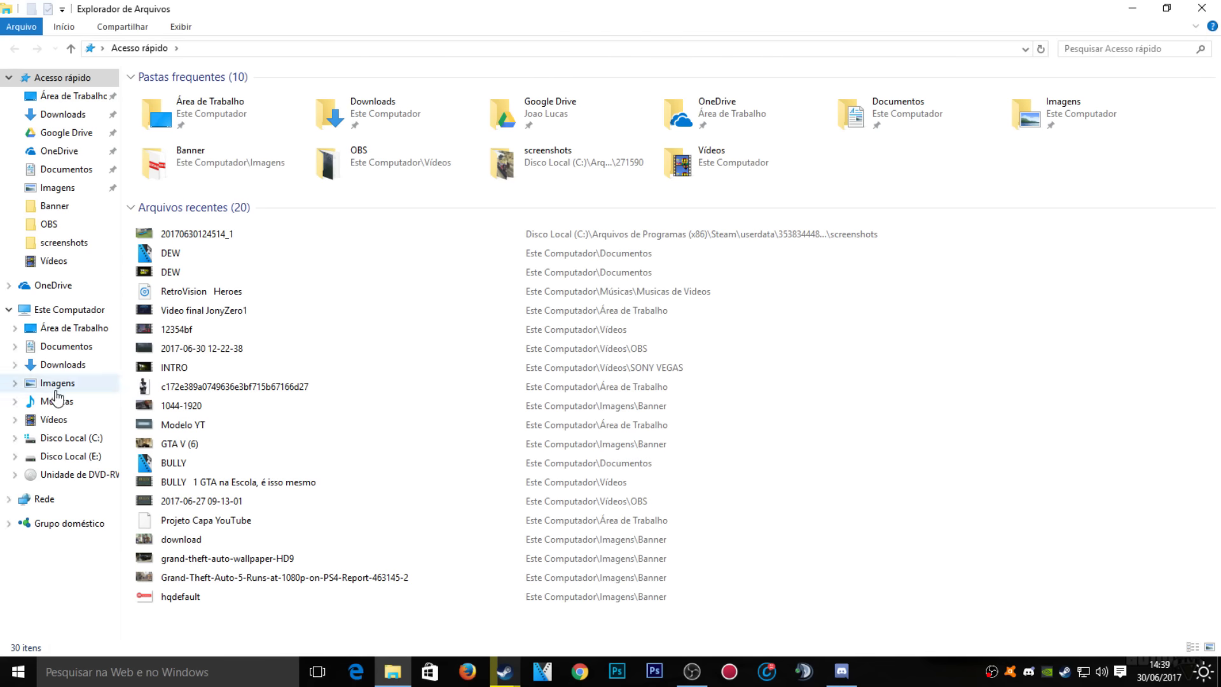
left_click(57, 384)
double_click(182, 117)
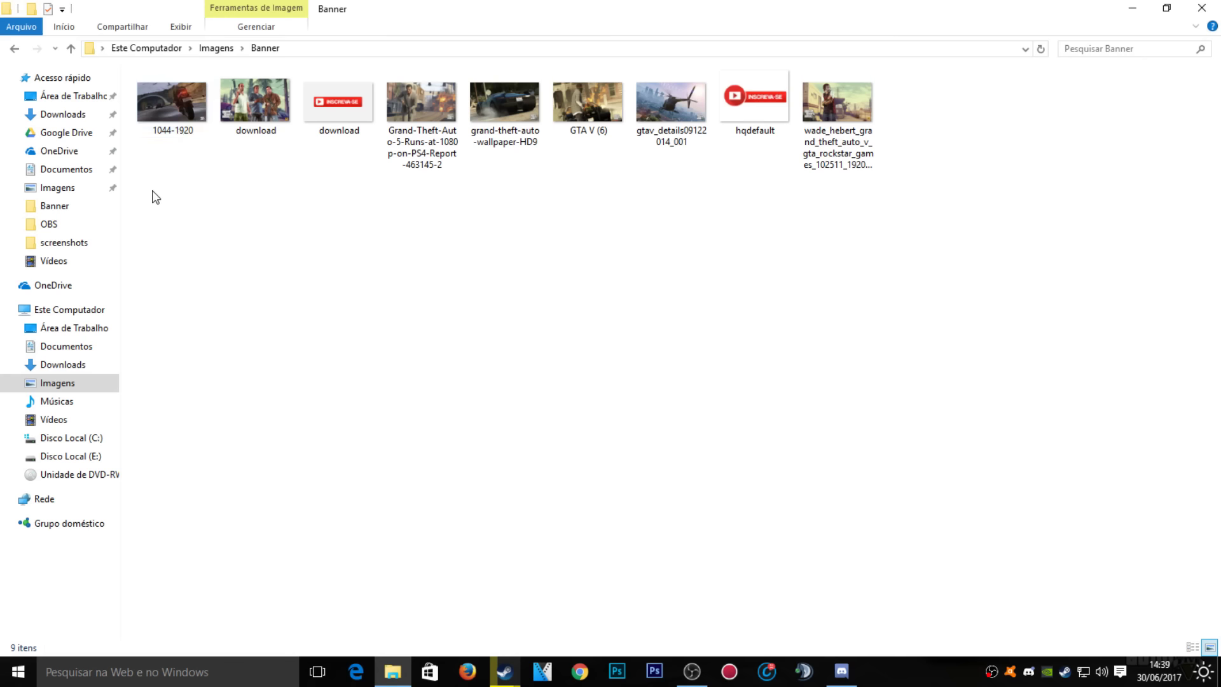
left_click_drag(191, 180, 839, 317)
Hide File Explorer and launch Photoshop CS6.
left_click(1219, 672)
left_click(654, 672)
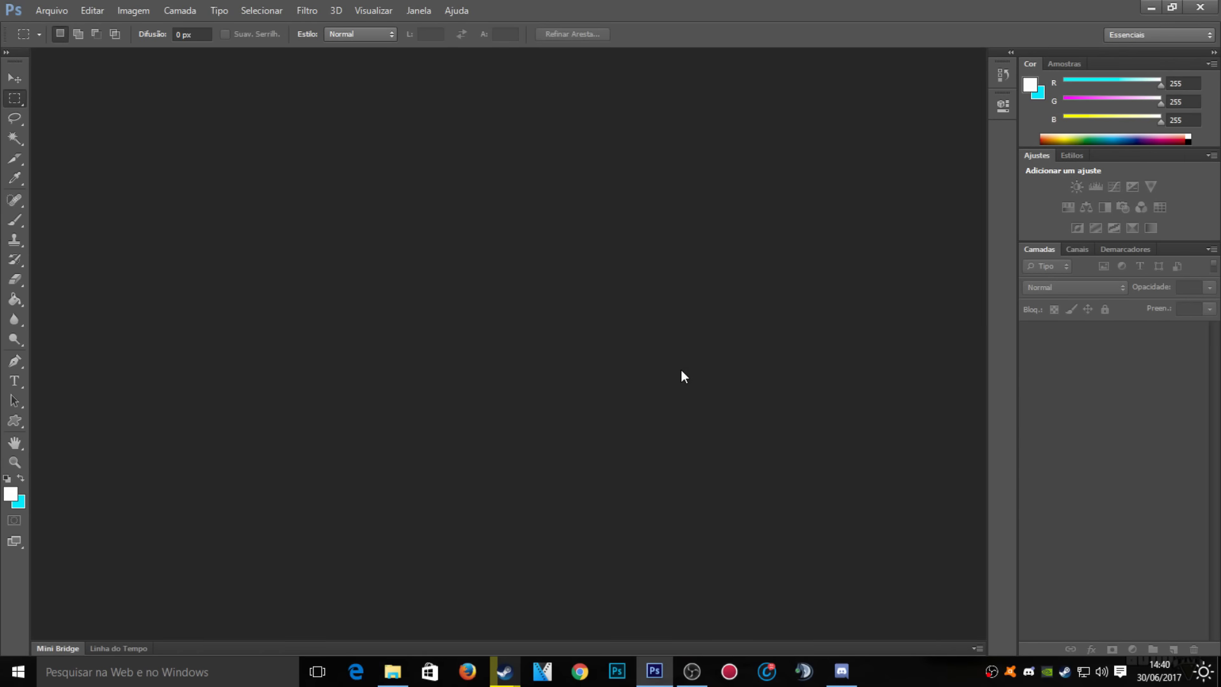
left_click(51, 11)
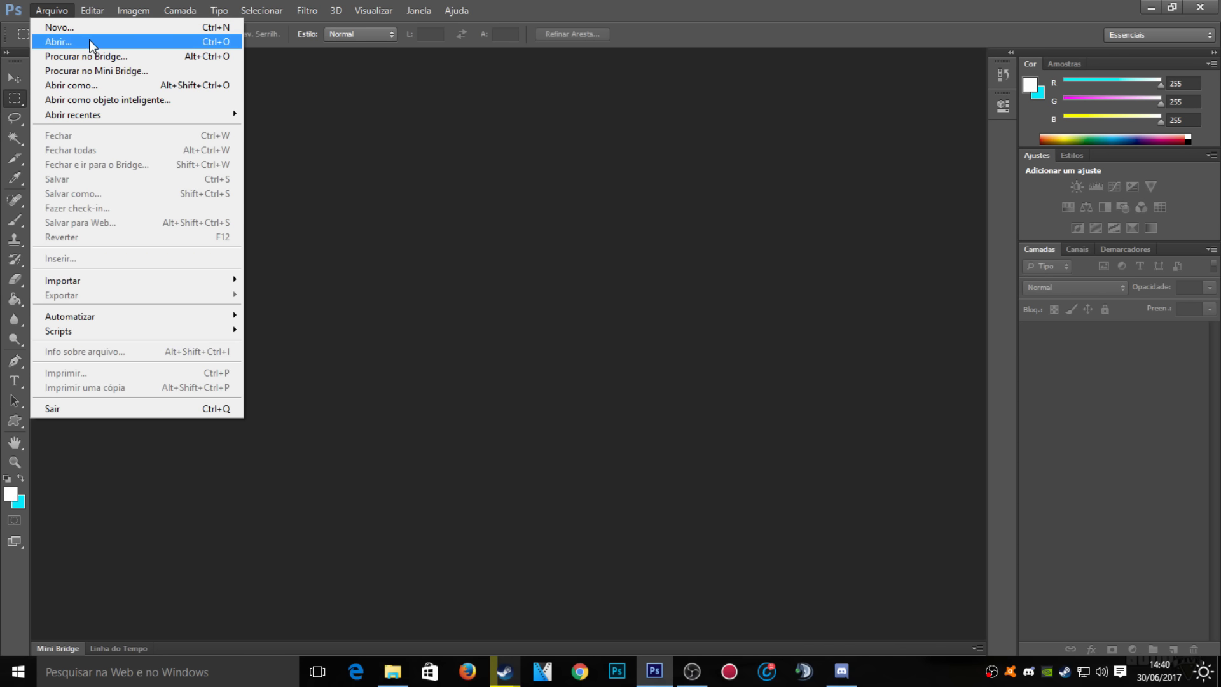
left_click(51, 10)
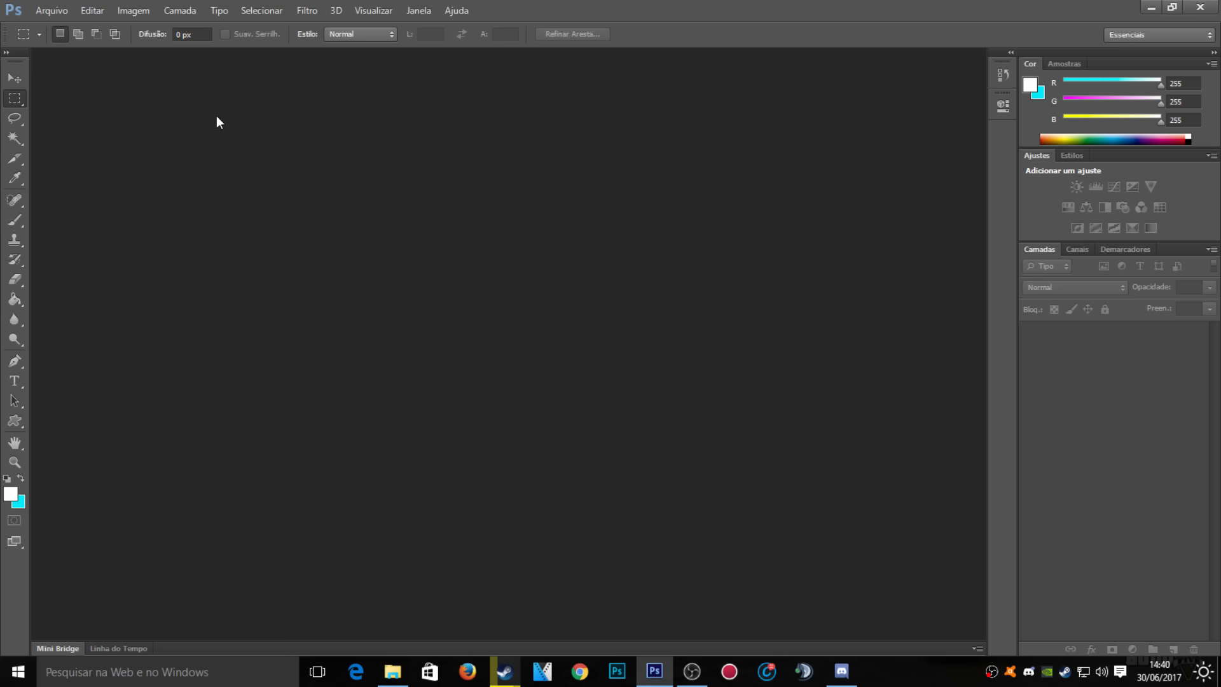
Open Modelo YT.png from the desktop, accepting the colour-profile prompt.
left_click(63, 14)
left_click(68, 39)
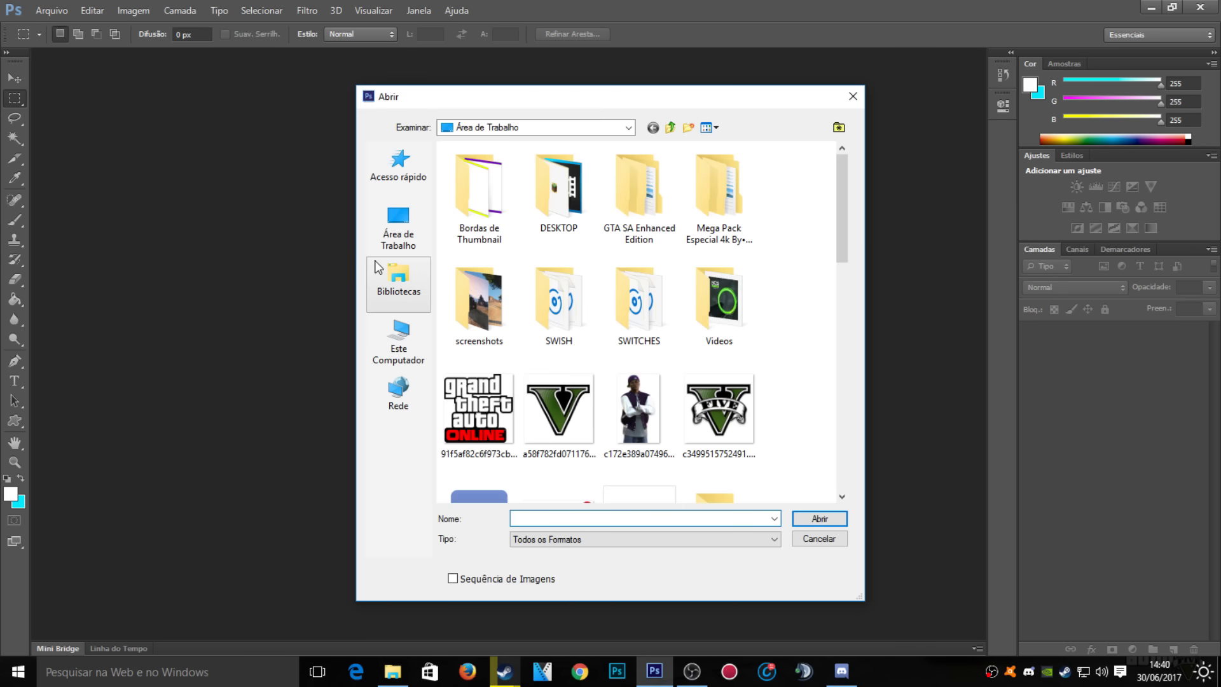
left_click(396, 283)
left_click(386, 245)
scroll(636, 305, "down", 5)
double_click(668, 205)
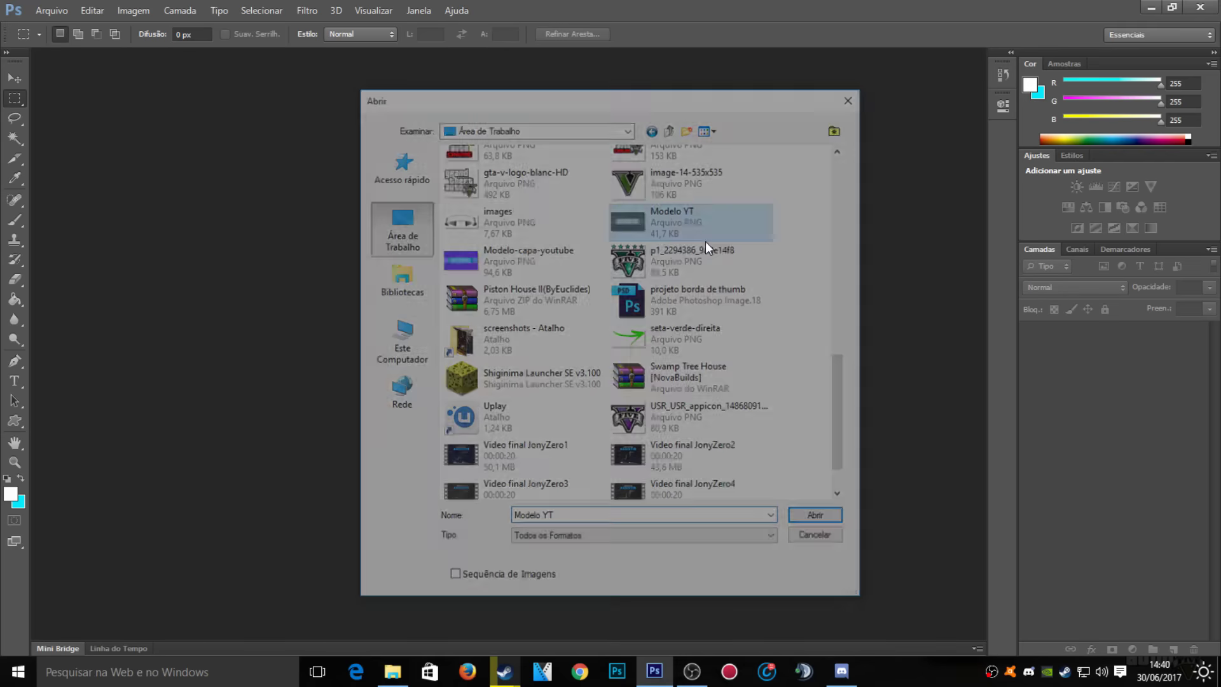
left_click(650, 338)
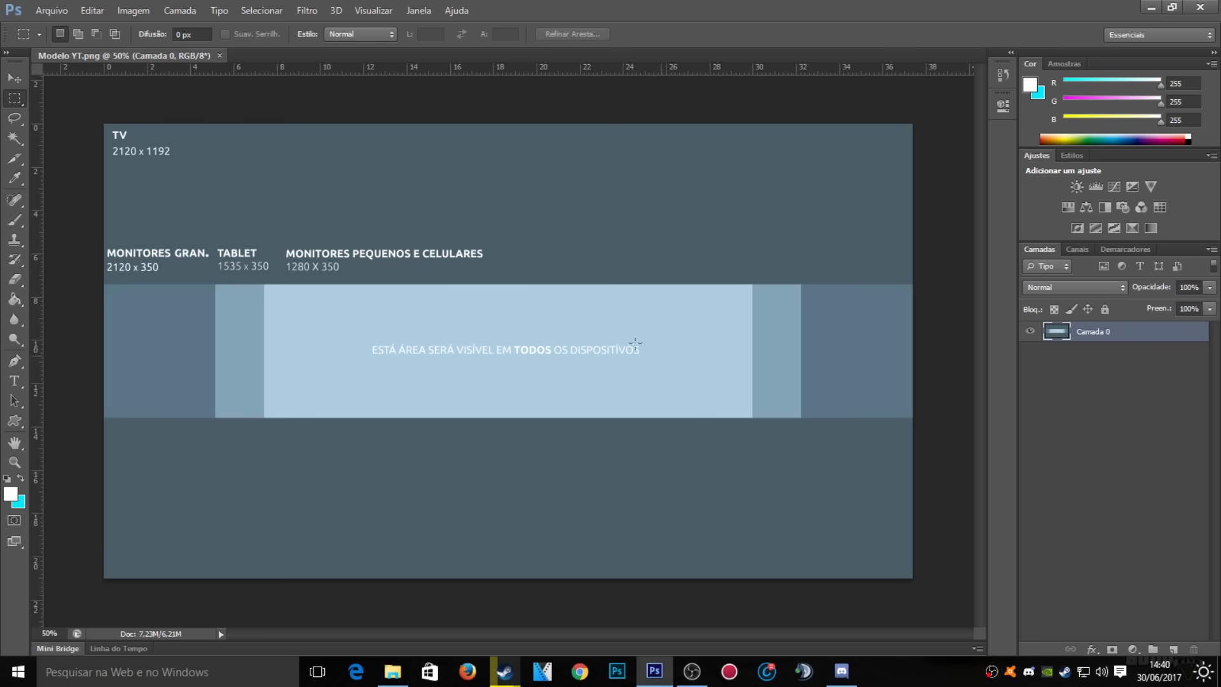
left_click(14, 78)
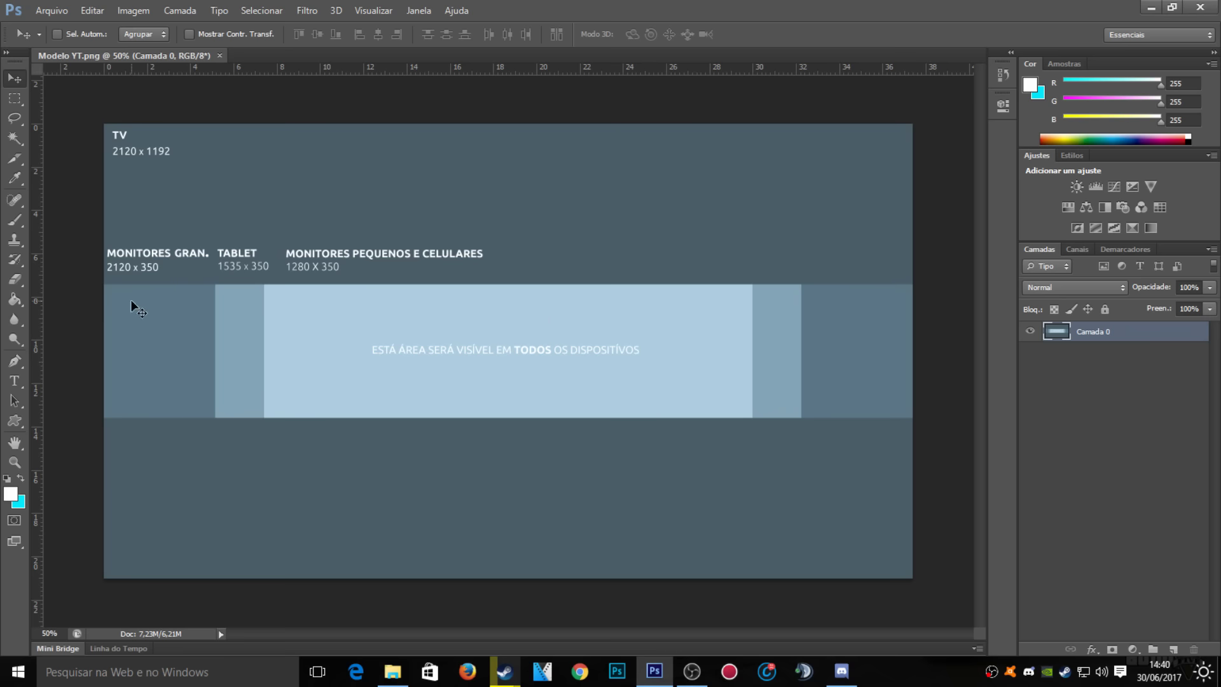
left_click_drag(404, 455, 404, 464)
key("ctrl+r")
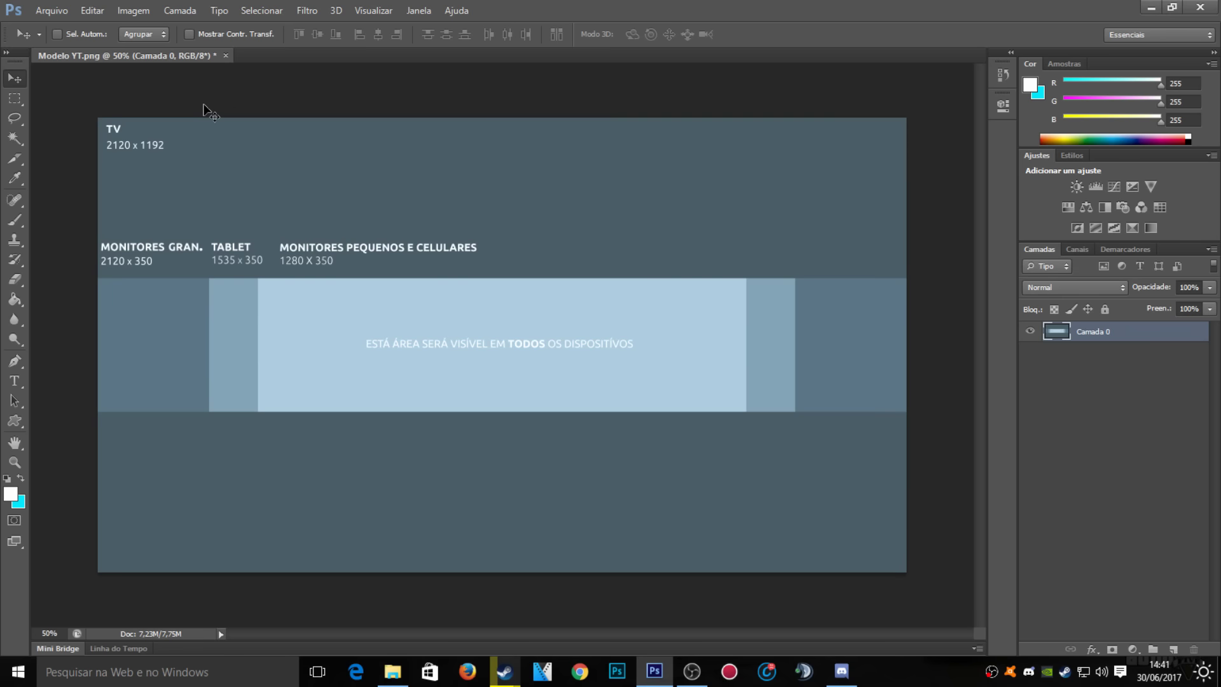
key("ctrl+r")
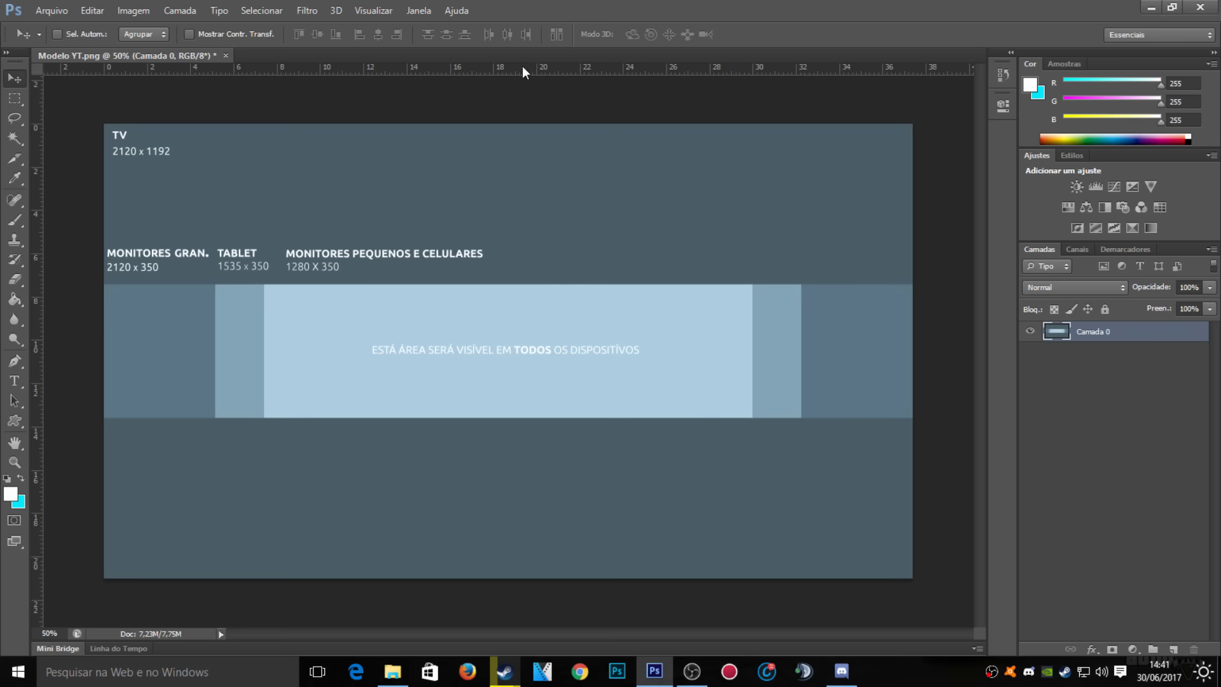
Add horizontal guides at the strip's top and bottom edges and a vertical guide at the phone area edge.
mouse_move(523, 67)
left_mouse_down()
mouse_move(522, 234)
mouse_move(603, 285)
left_mouse_up()
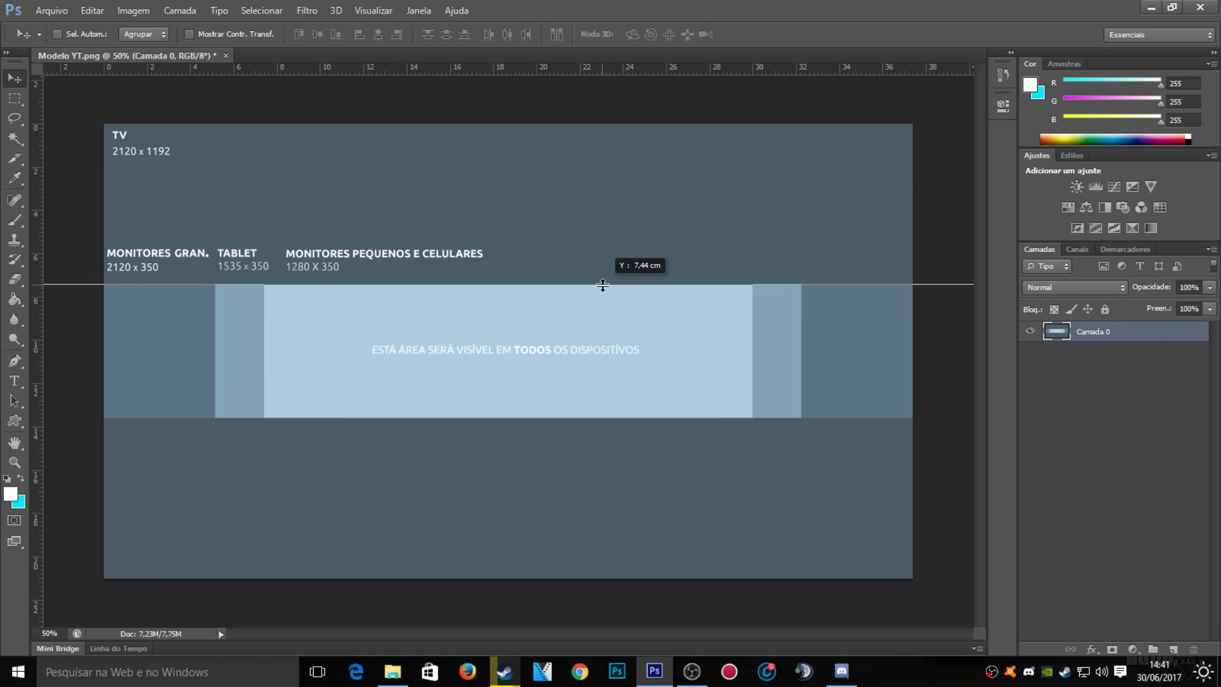
left_click_drag(603, 285, 603, 284)
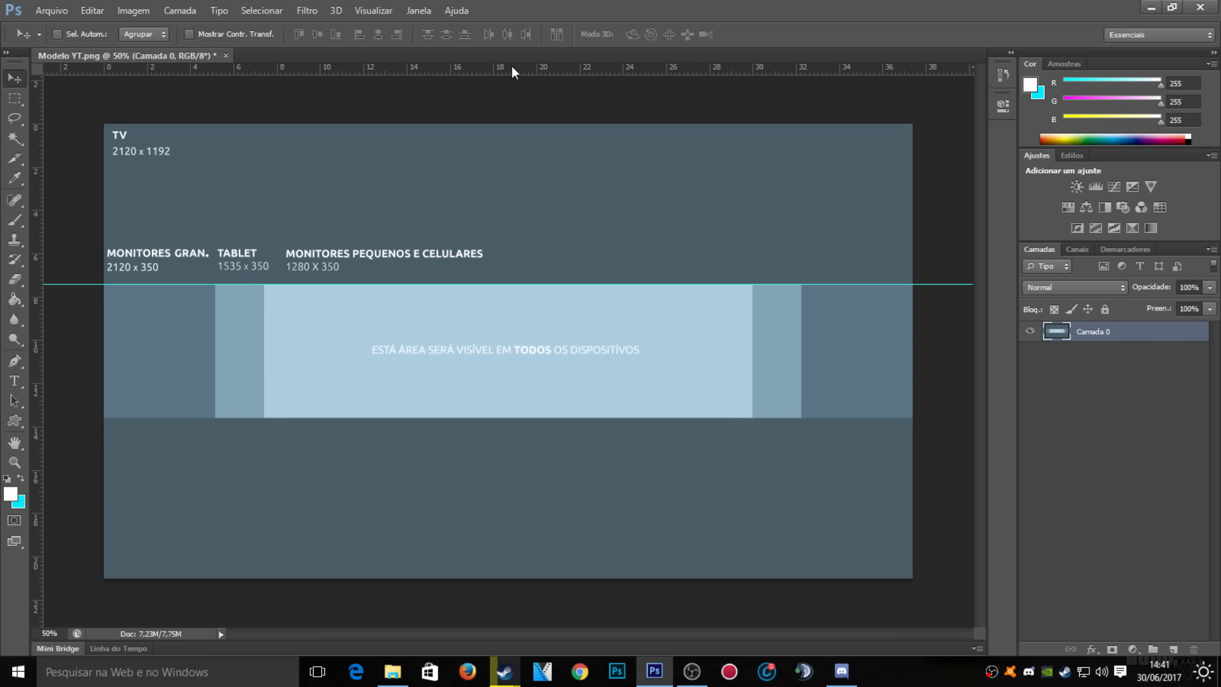
left_click_drag(513, 68, 530, 418)
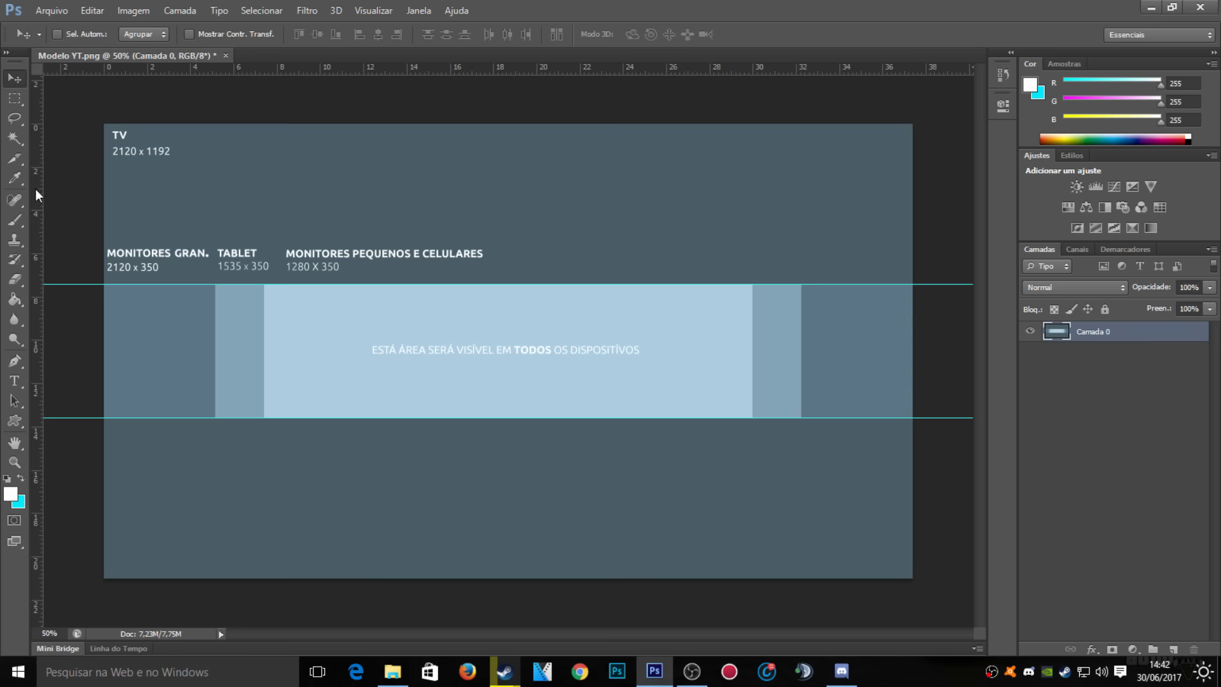
left_click_drag(36, 188, 214, 186)
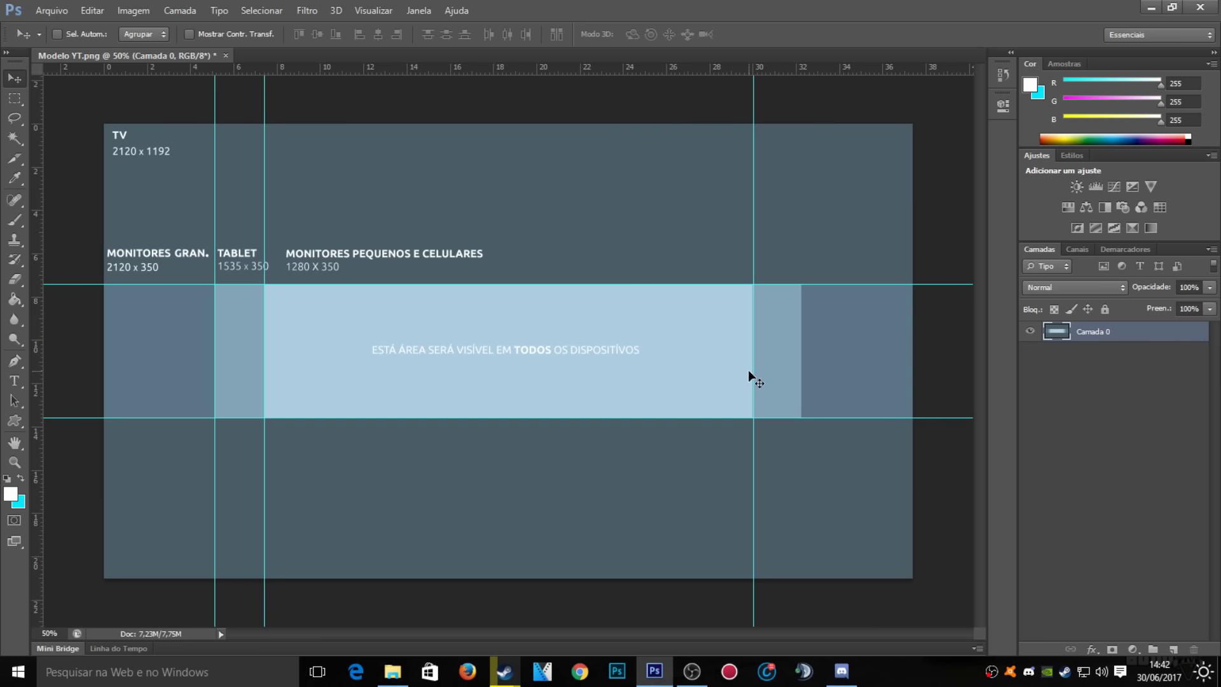
key("ctrl+z")
mouse_move(33, 265)
left_mouse_down()
mouse_move(755, 287)
mouse_move(801, 325)
left_mouse_up()
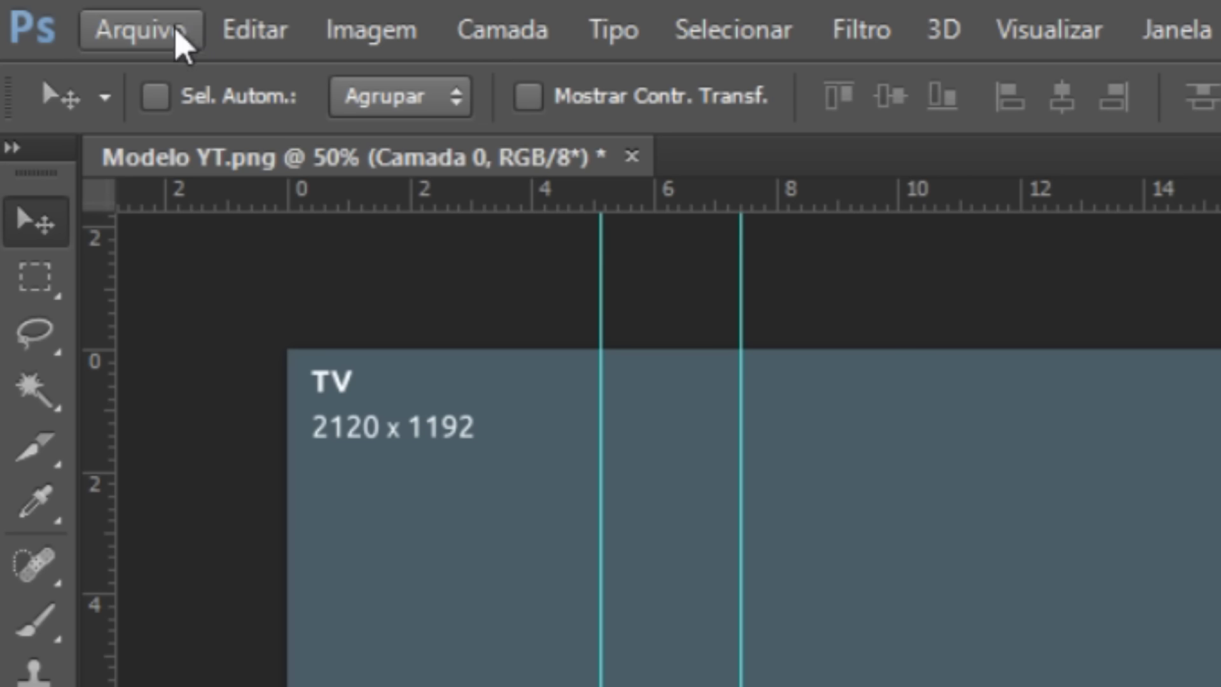
Place the 1044-1920 motorbike screenshot from Imagens > Banner, scaling it down.
left_click(63, 12)
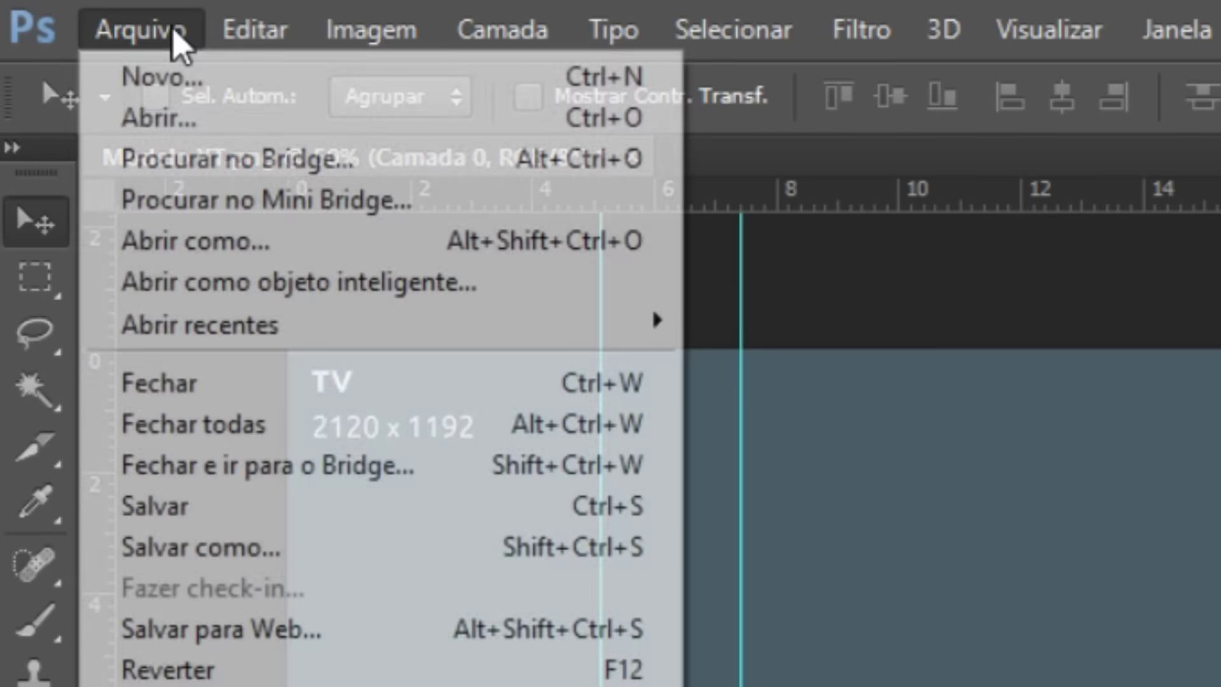
left_click(88, 260)
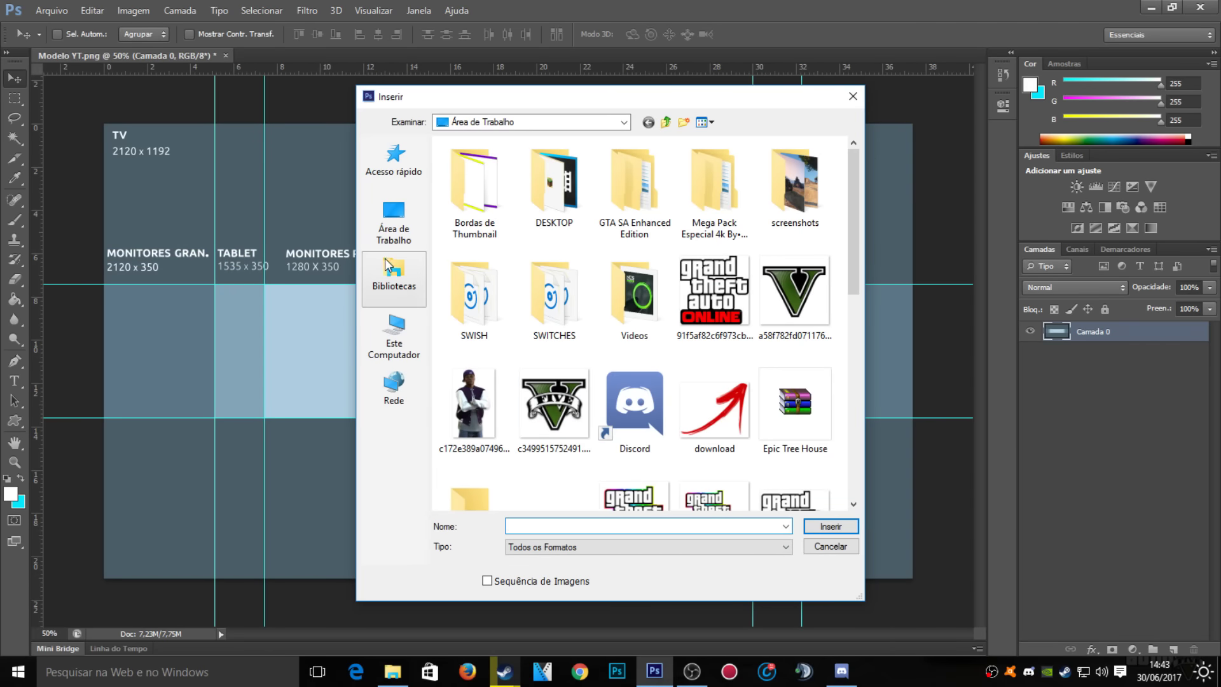
left_click(388, 264)
double_click(725, 201)
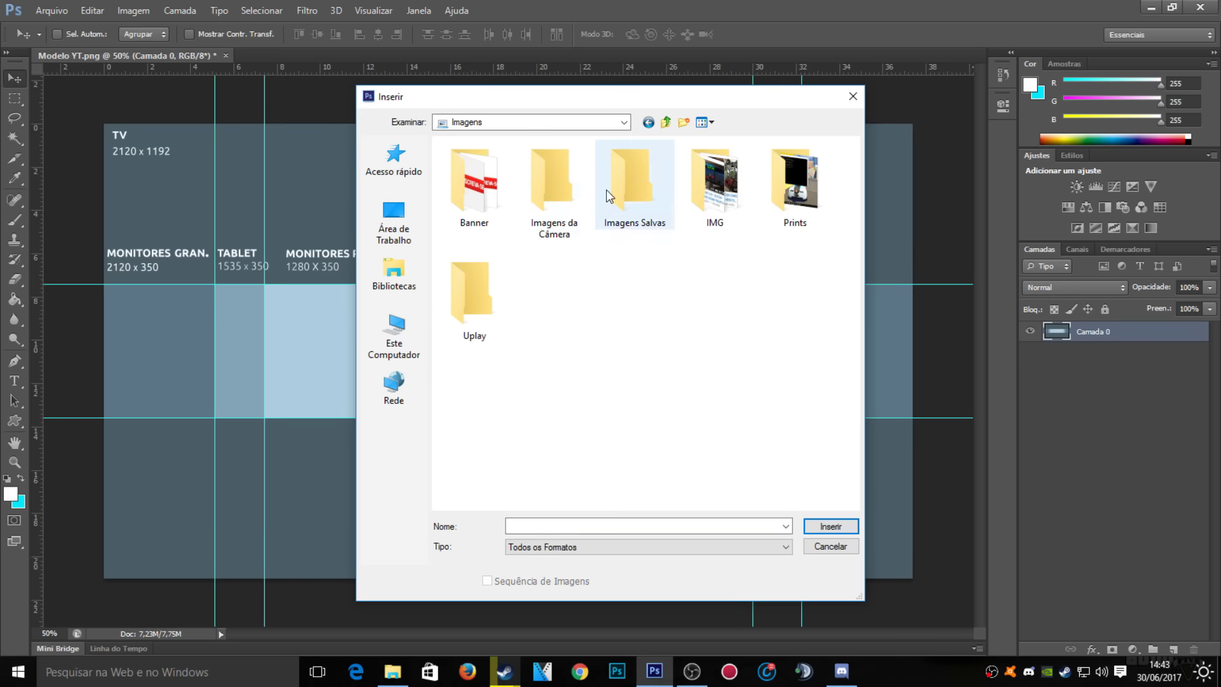
double_click(474, 181)
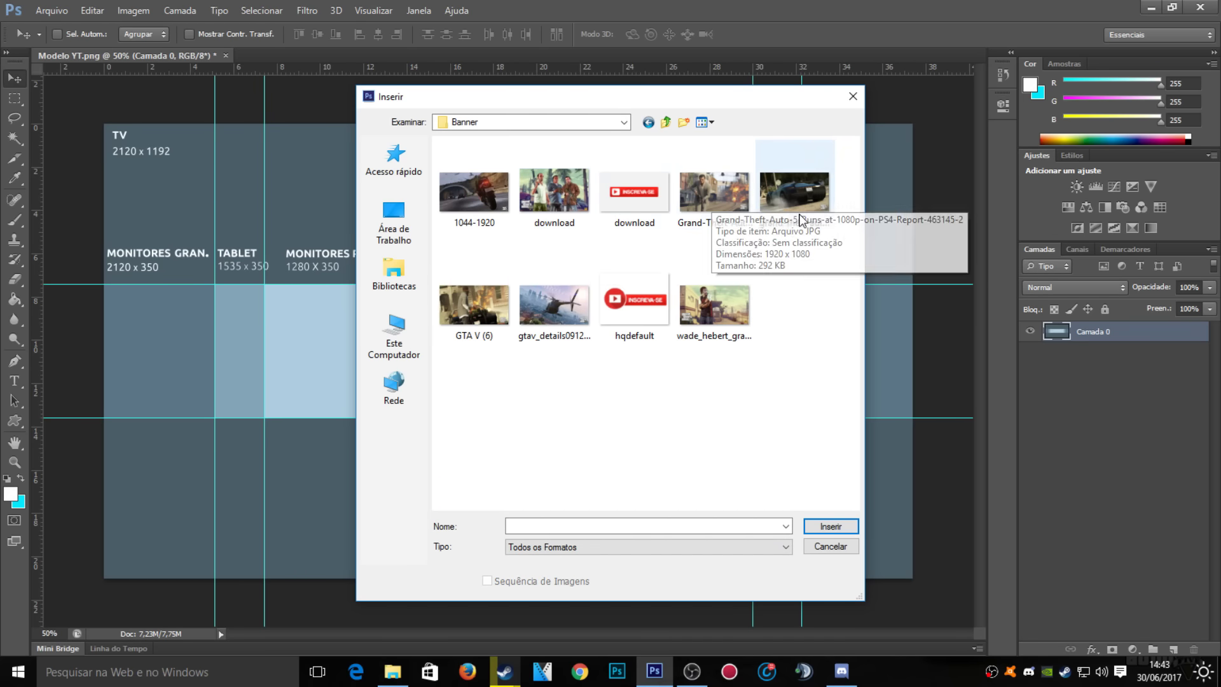
double_click(490, 192)
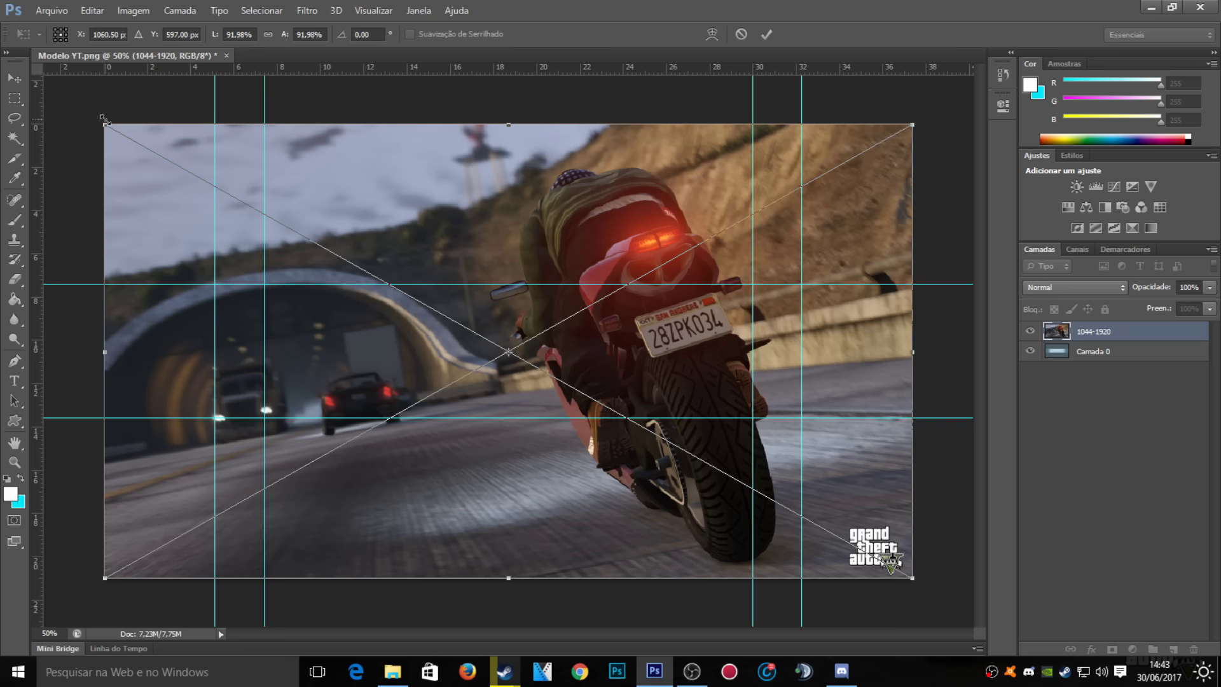
left_click_drag(106, 122, 620, 367)
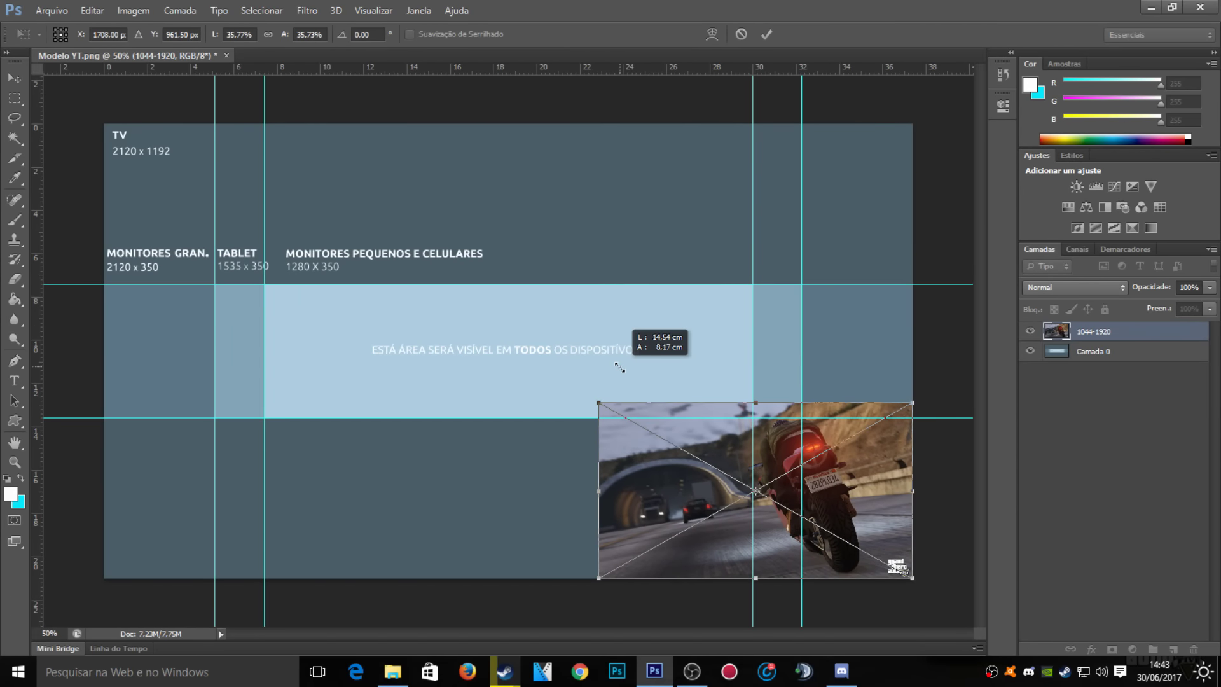
left_click_drag(620, 367, 603, 355)
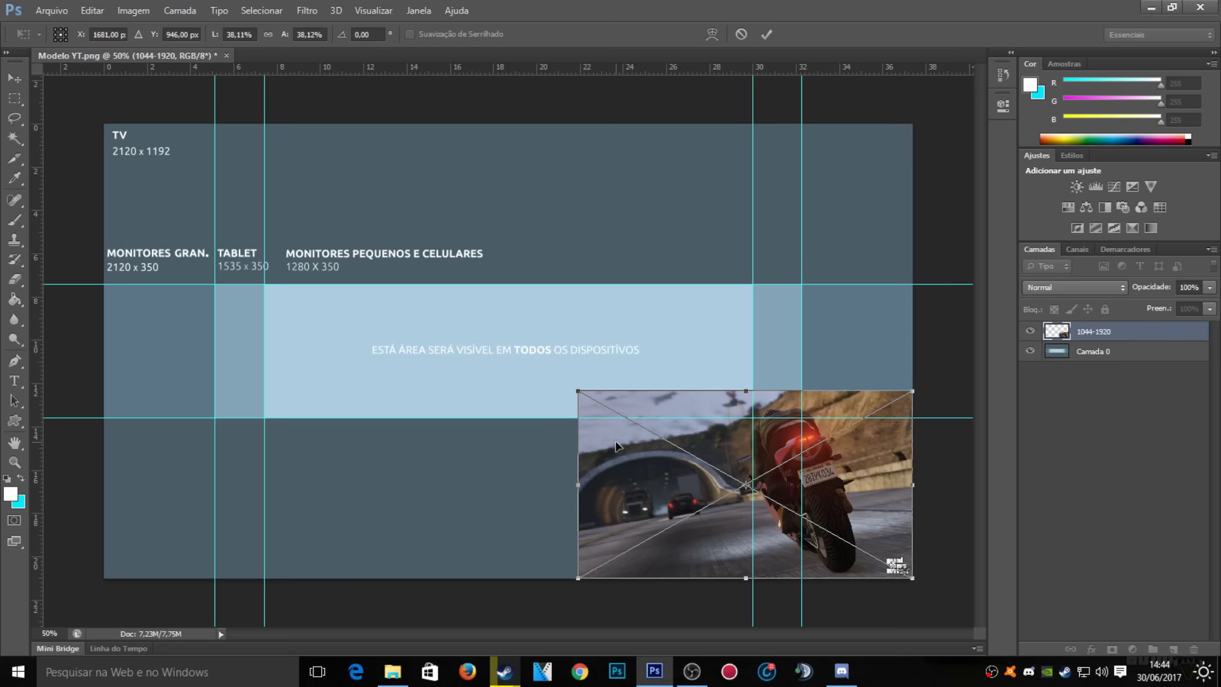
Commit the placement, then resize and move the screenshot onto the right part of the strip.
left_click(15, 77)
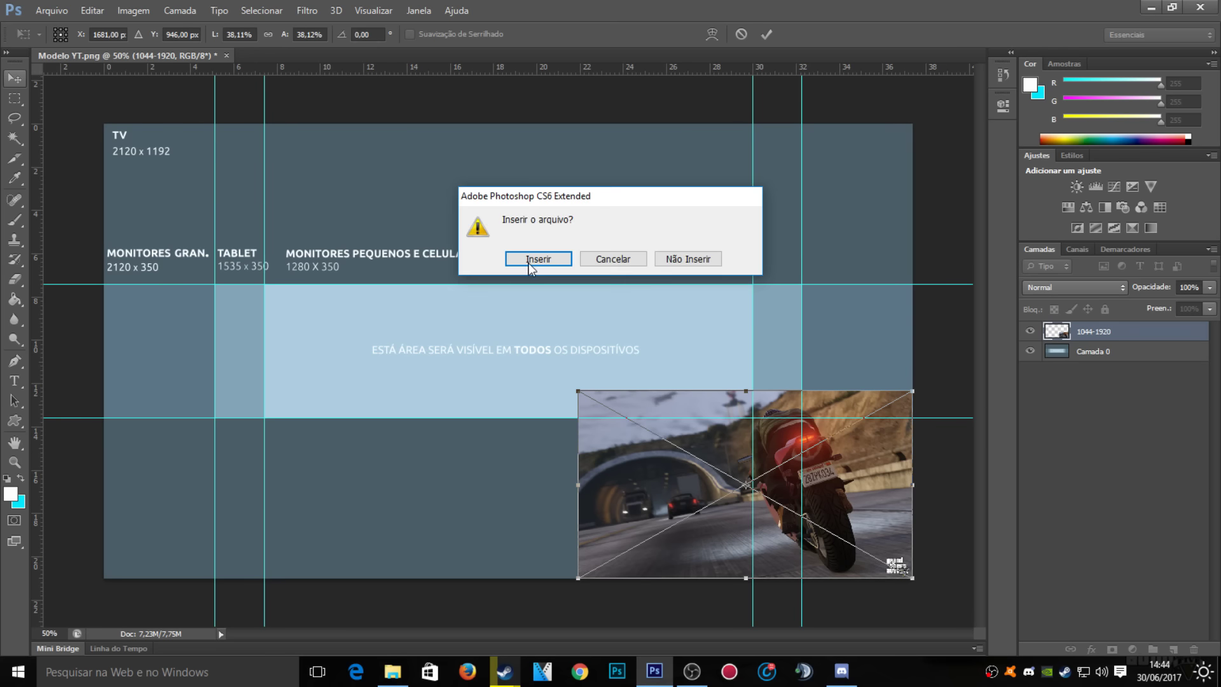
left_click(538, 264)
left_click_drag(685, 528, 592, 416)
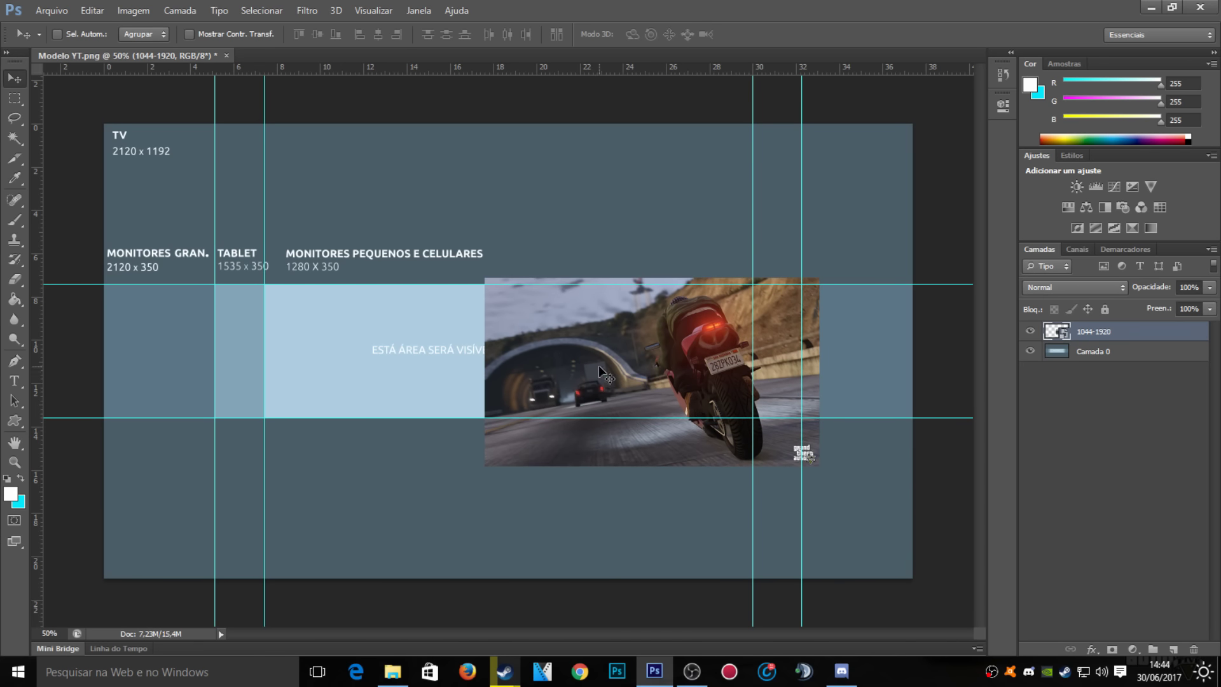
key("ctrl+t")
left_click_drag(482, 277, 500, 286)
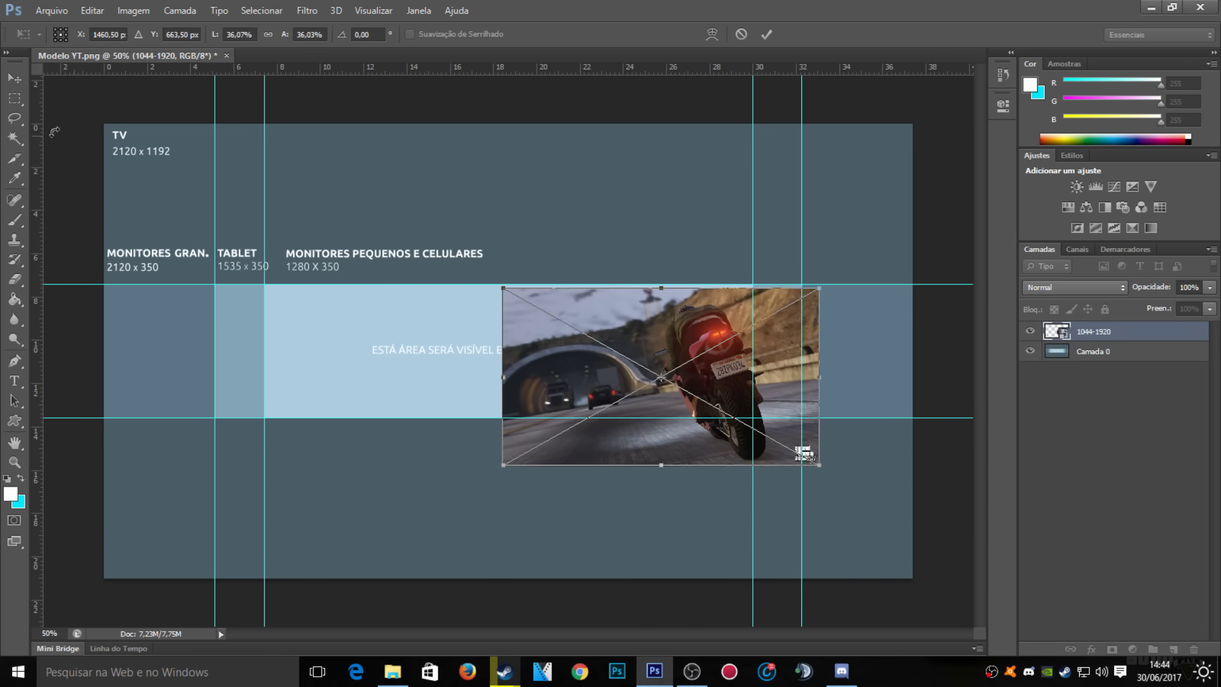
left_click(15, 78)
left_click(538, 259)
left_click_drag(632, 388, 628, 377)
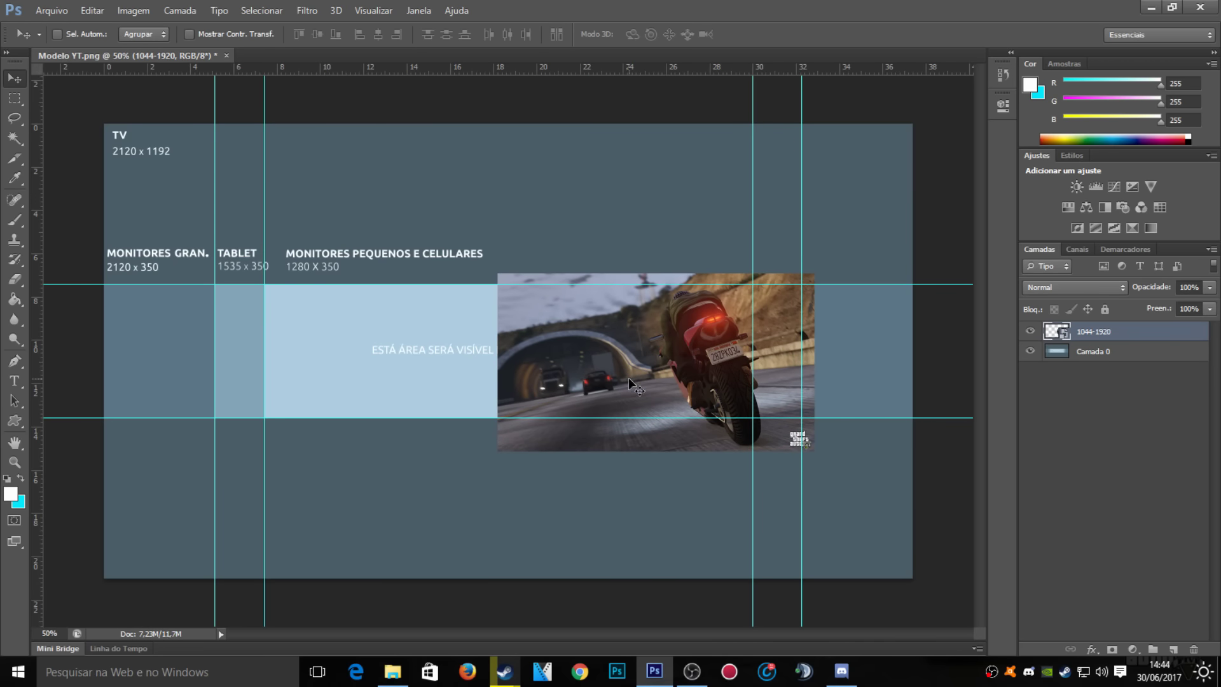
left_click_drag(629, 377, 615, 364)
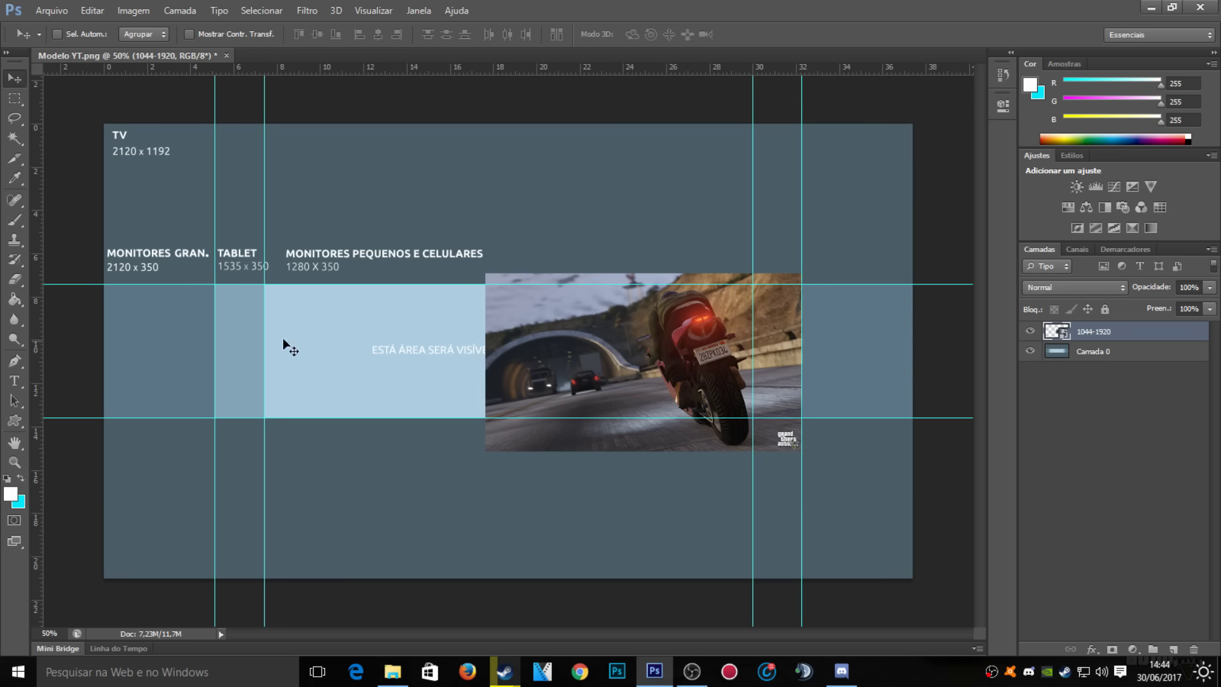
left_click(51, 11)
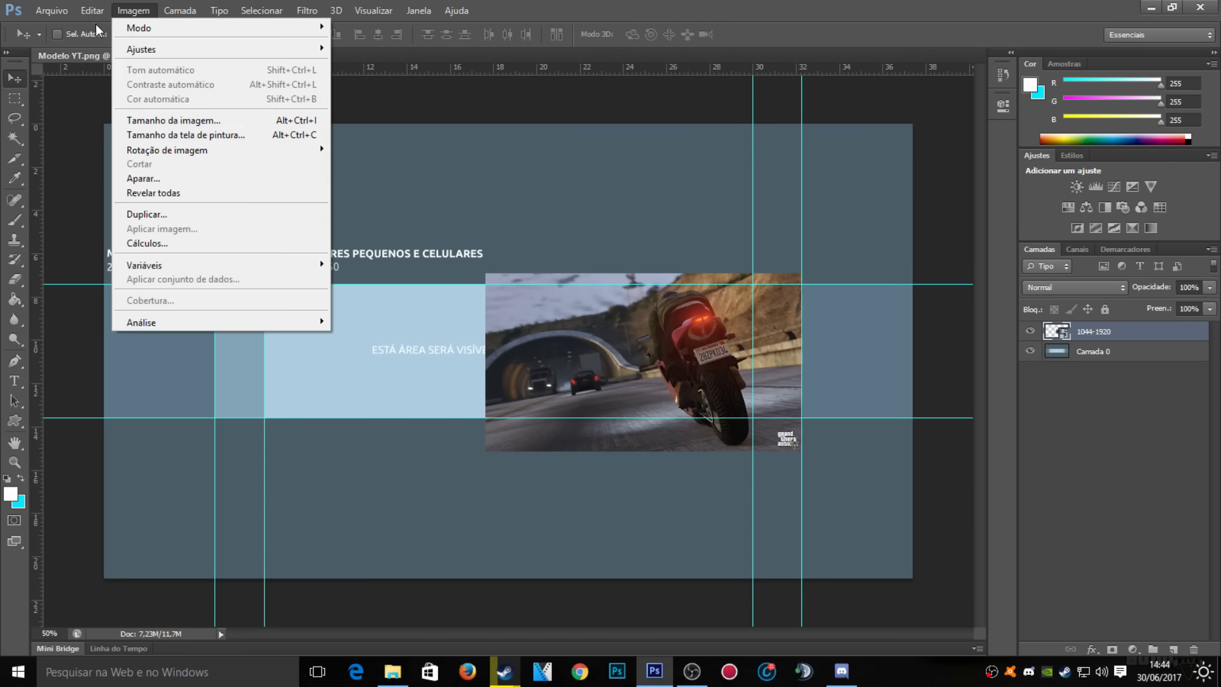
Place another GTA screenshot and select the empty area above the upper guide.
left_click(81, 259)
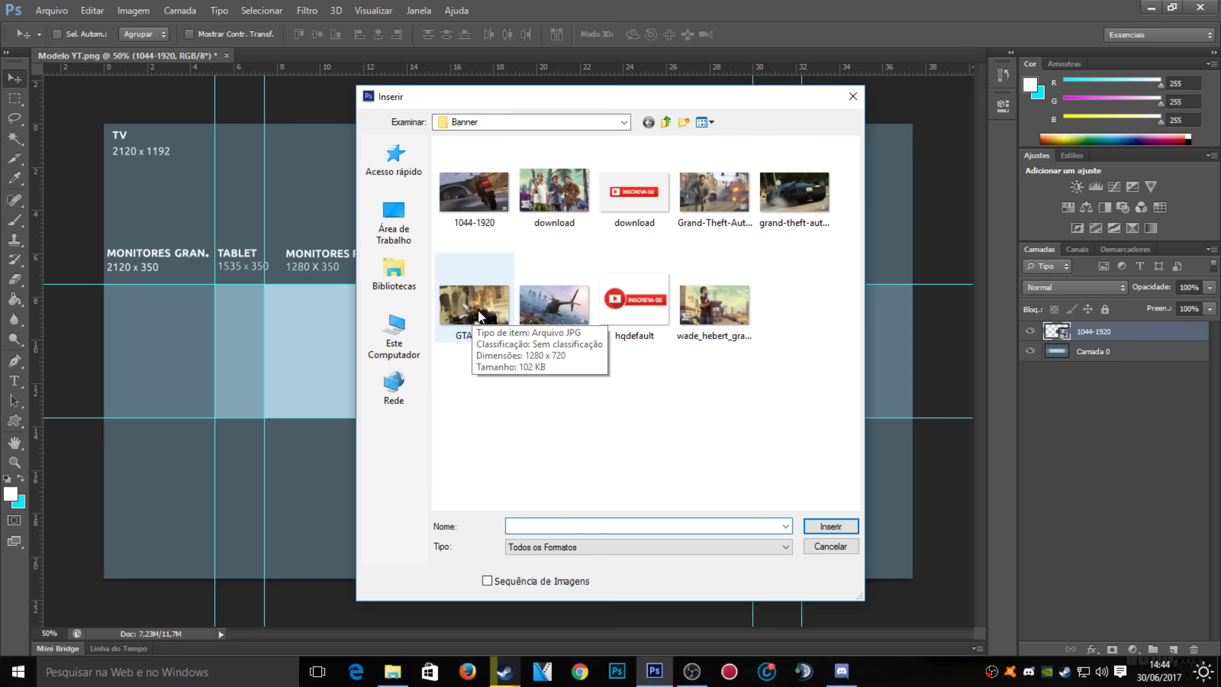
double_click(728, 204)
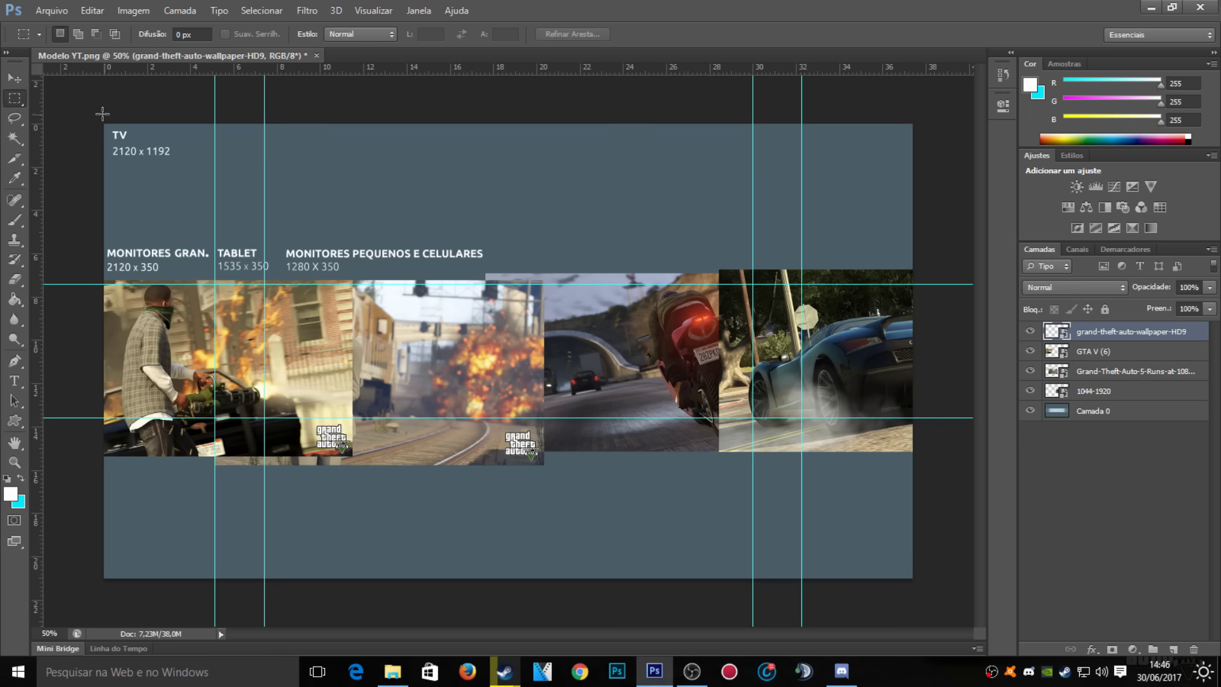
left_click_drag(76, 104, 950, 282)
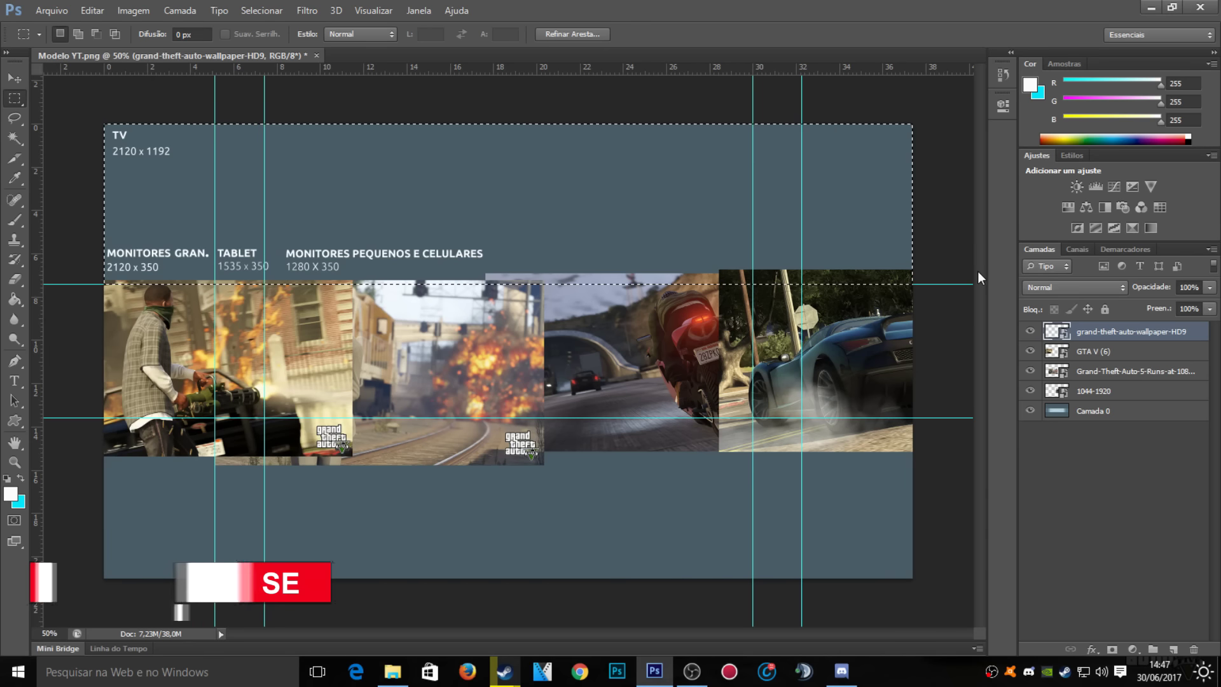
Rasterize all four screenshot layers.
right_click(1128, 331)
left_click(980, 223)
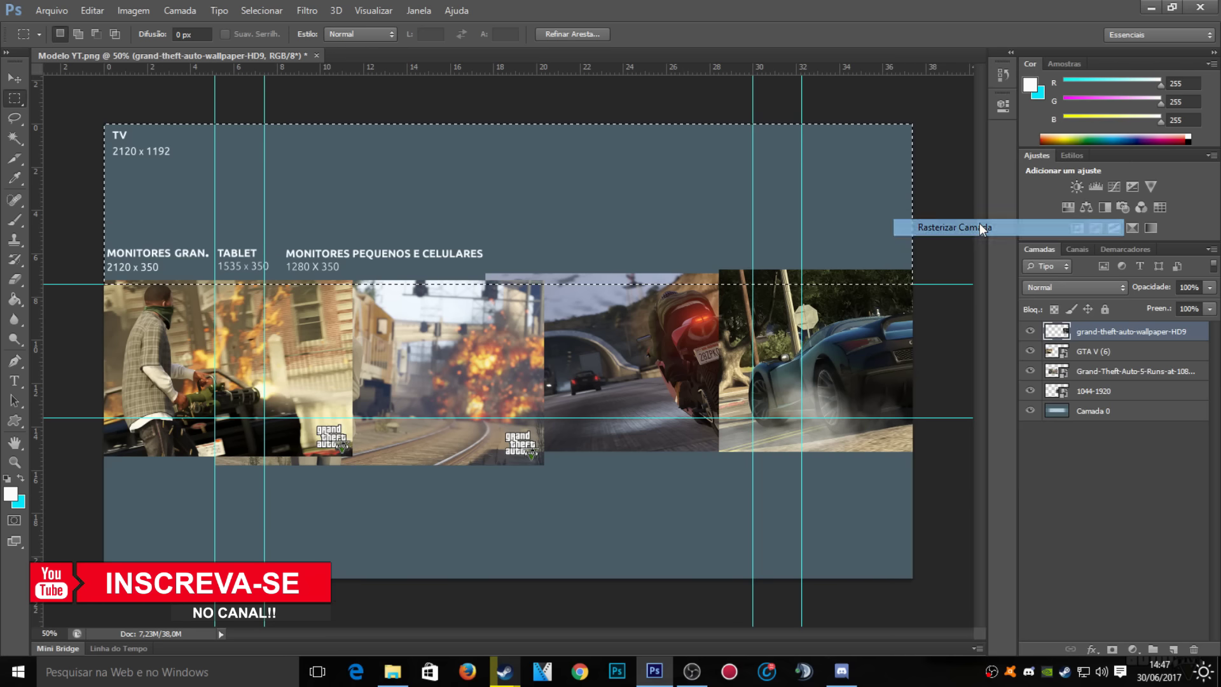
left_click(1104, 353)
left_click(974, 227)
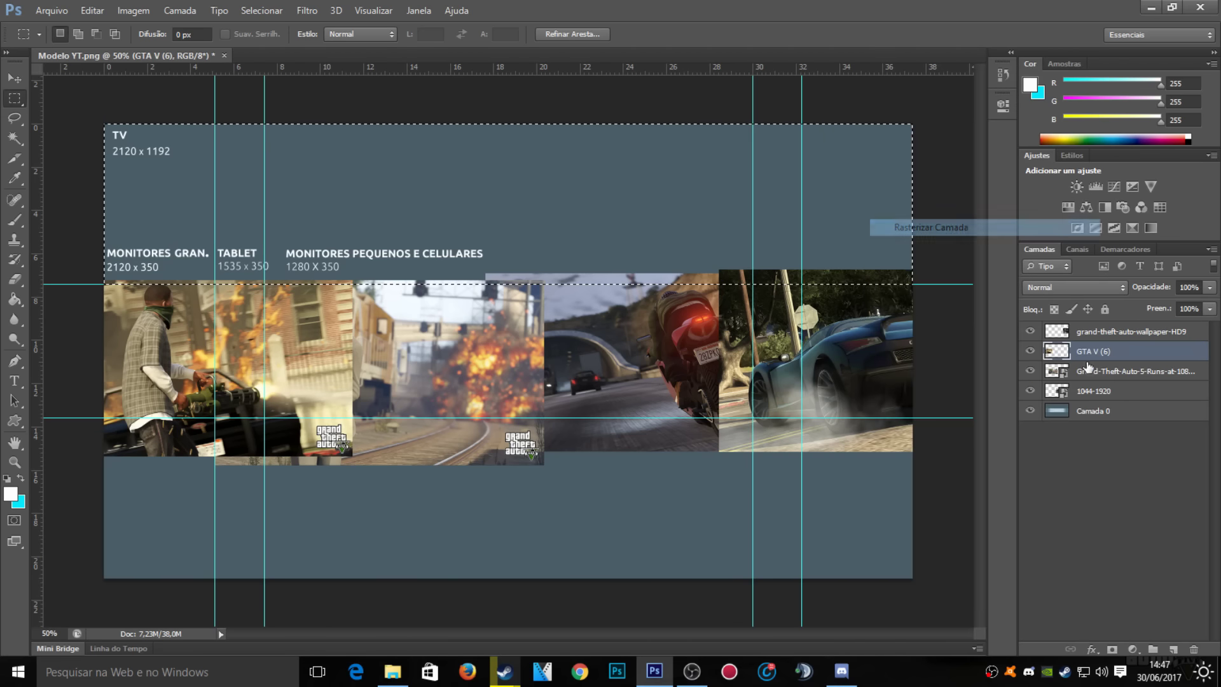
right_click(1145, 372)
left_click(990, 229)
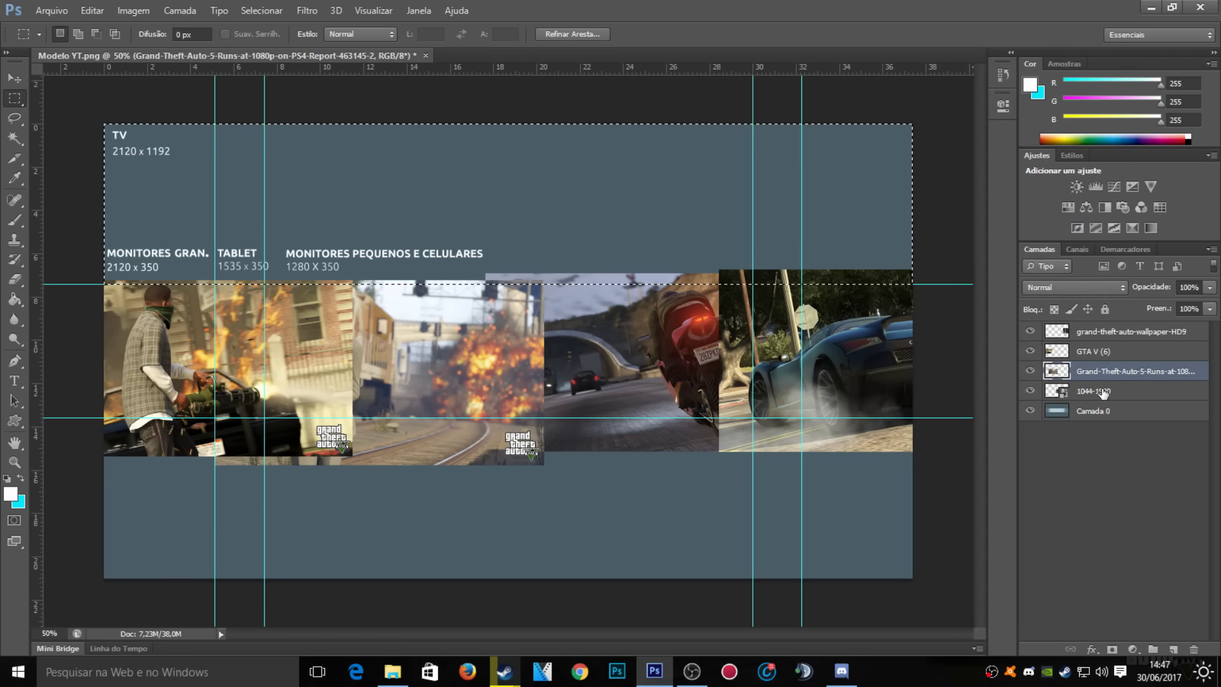
right_click(1103, 391)
left_click(991, 227)
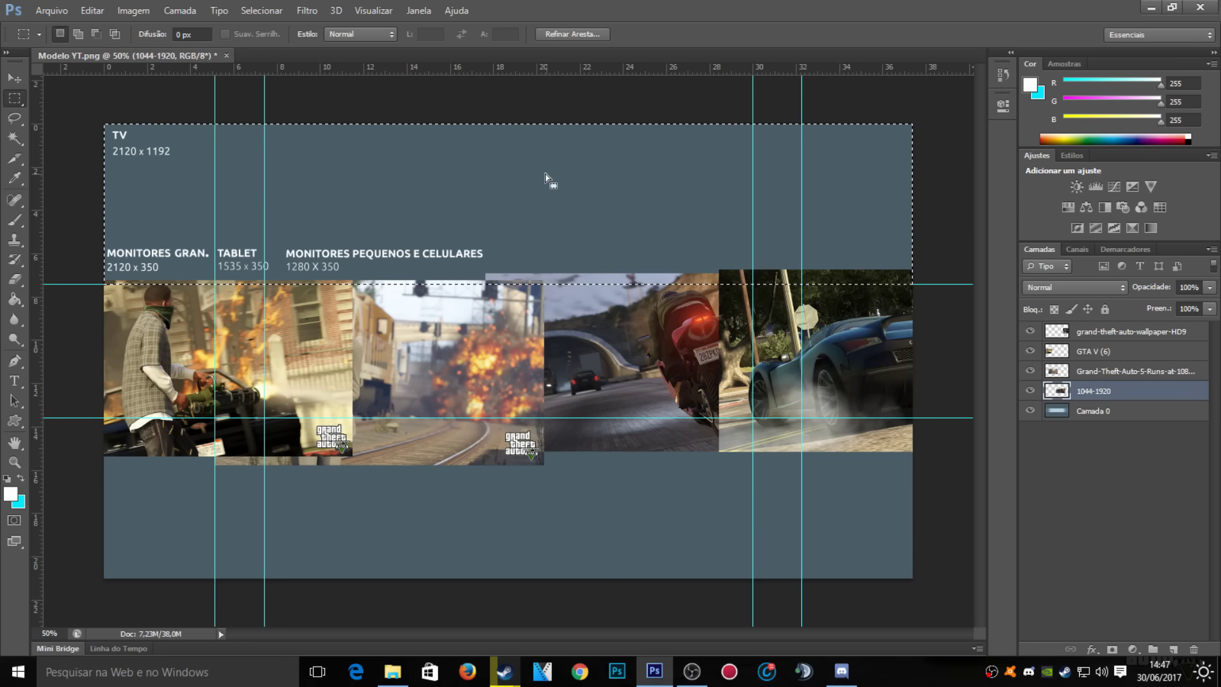
Delete each screenshot layer's content above the upper guide, then deselect.
key("v")
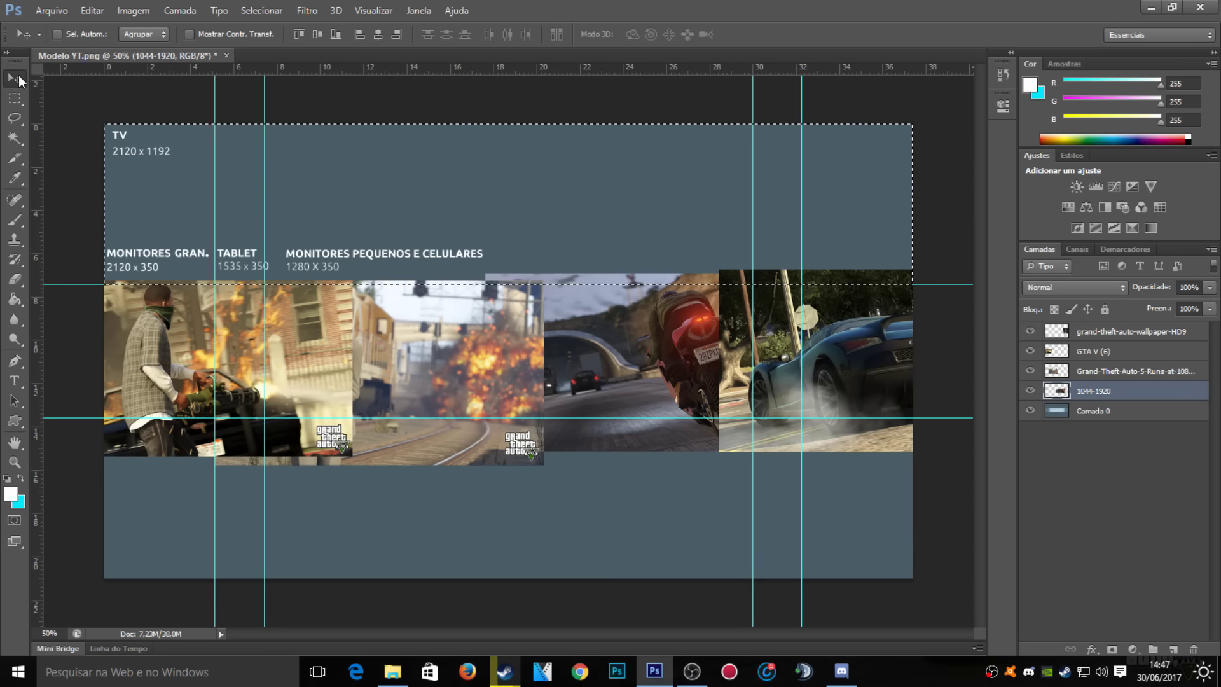
left_click(827, 407, "ctrl")
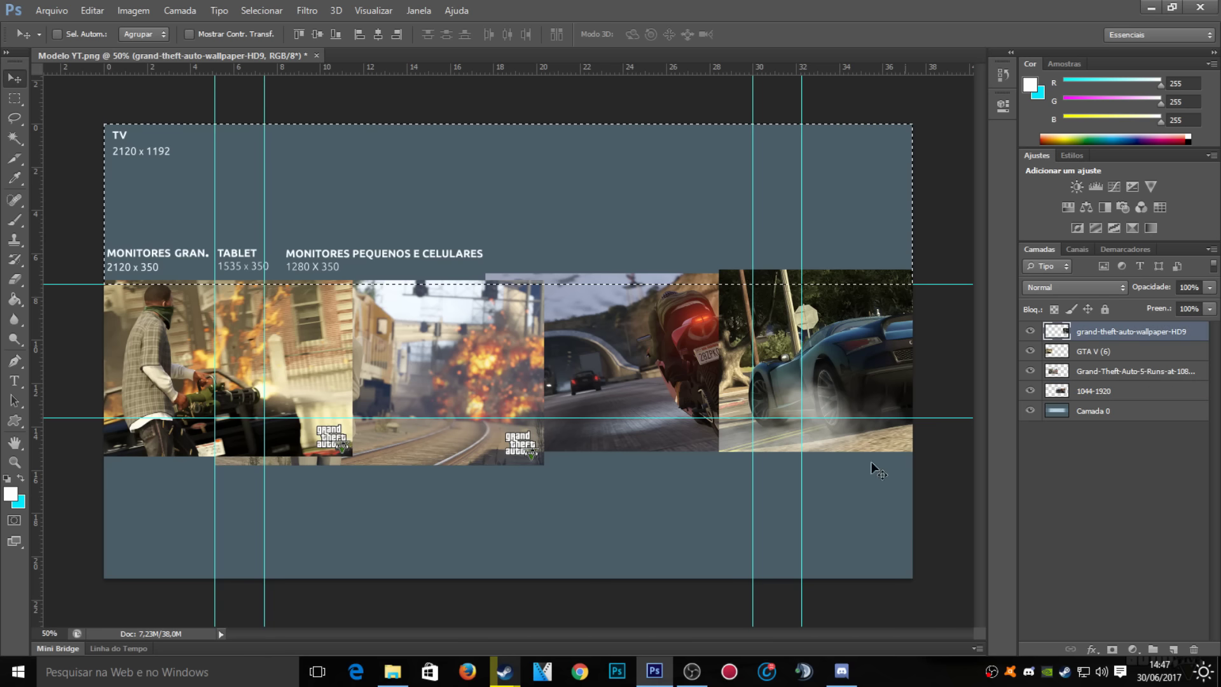
key("Delete")
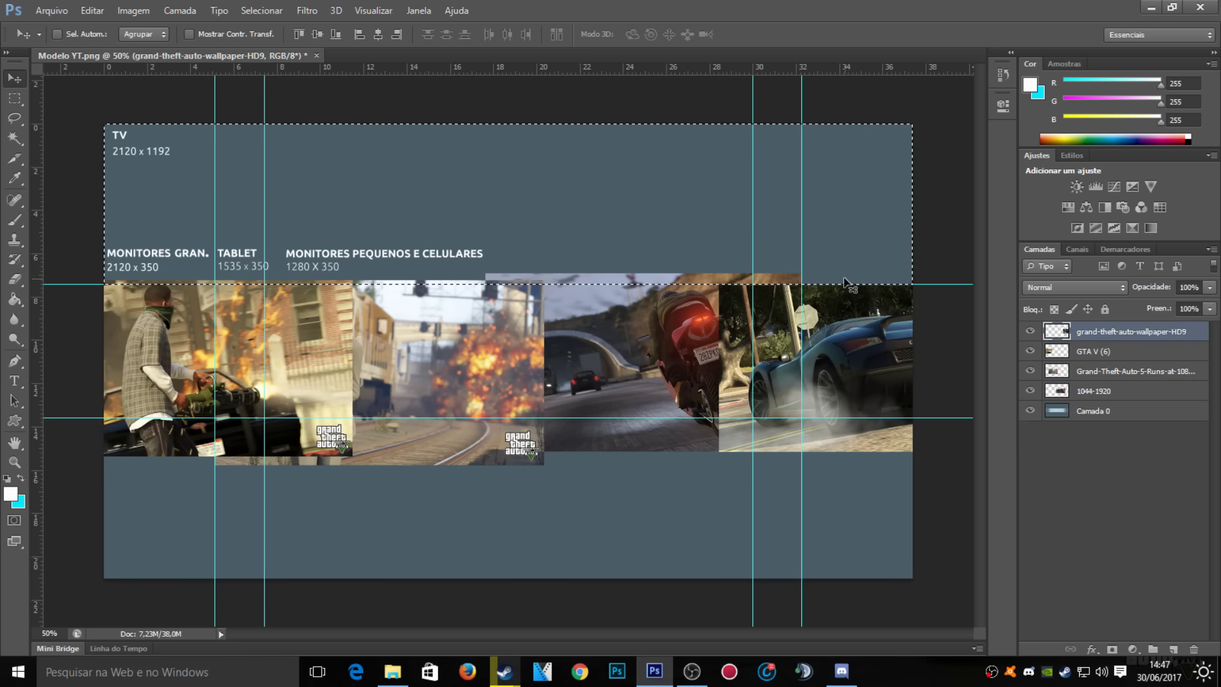
left_click(1097, 353)
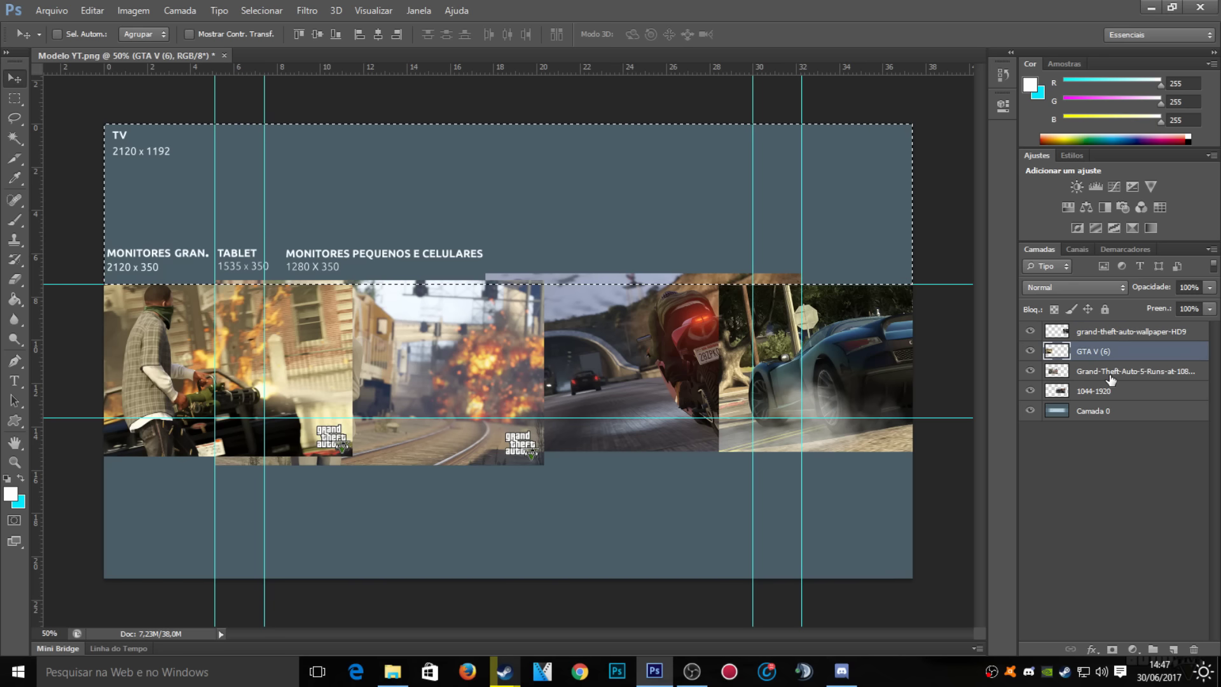
left_click(1110, 377)
left_click(1107, 394)
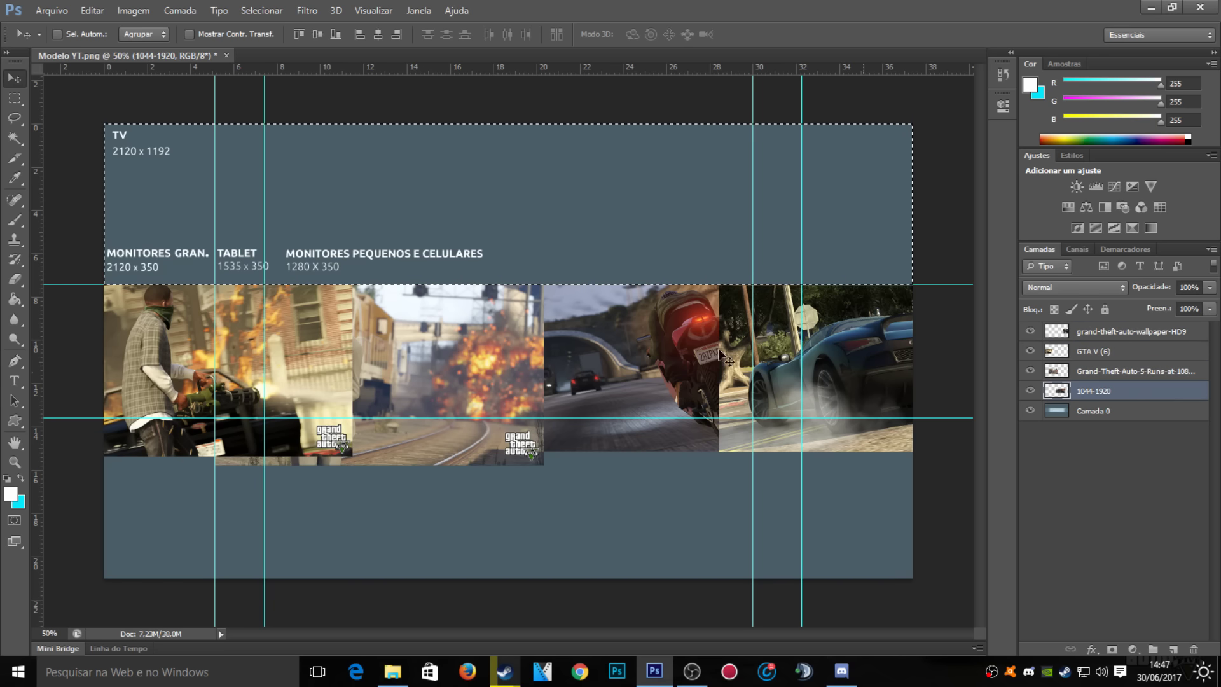
key("alt+period")
key("ctrl+d")
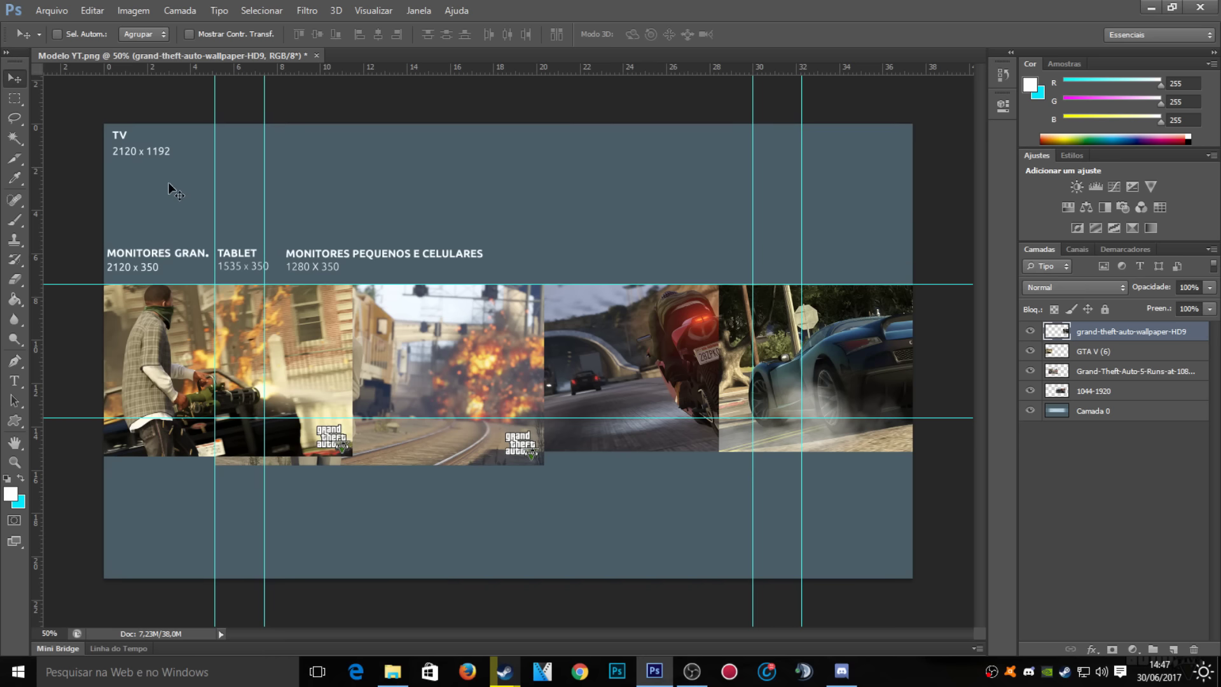
Select the area below the lower guide and delete it from all four layers.
left_click(15, 99)
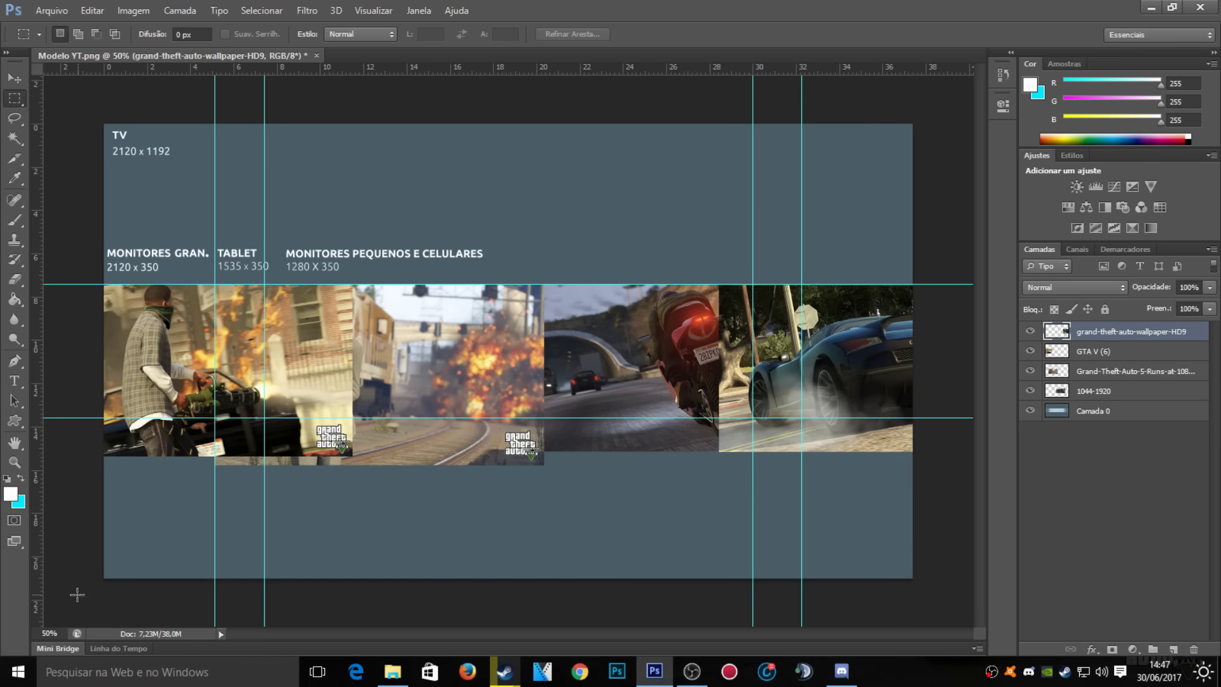
mouse_move(76, 594)
left_mouse_down()
mouse_move(962, 501)
mouse_move(1001, 419)
left_mouse_up()
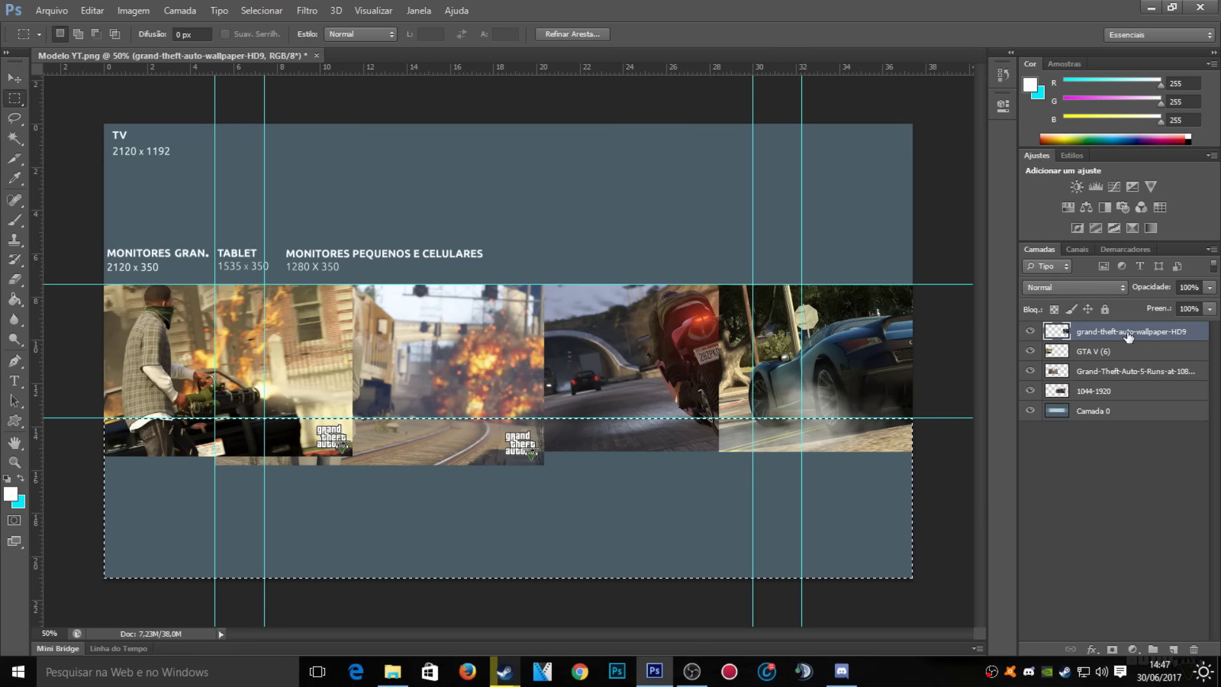
key("Delete")
left_click(1123, 352)
key("Delete")
left_click(1116, 373)
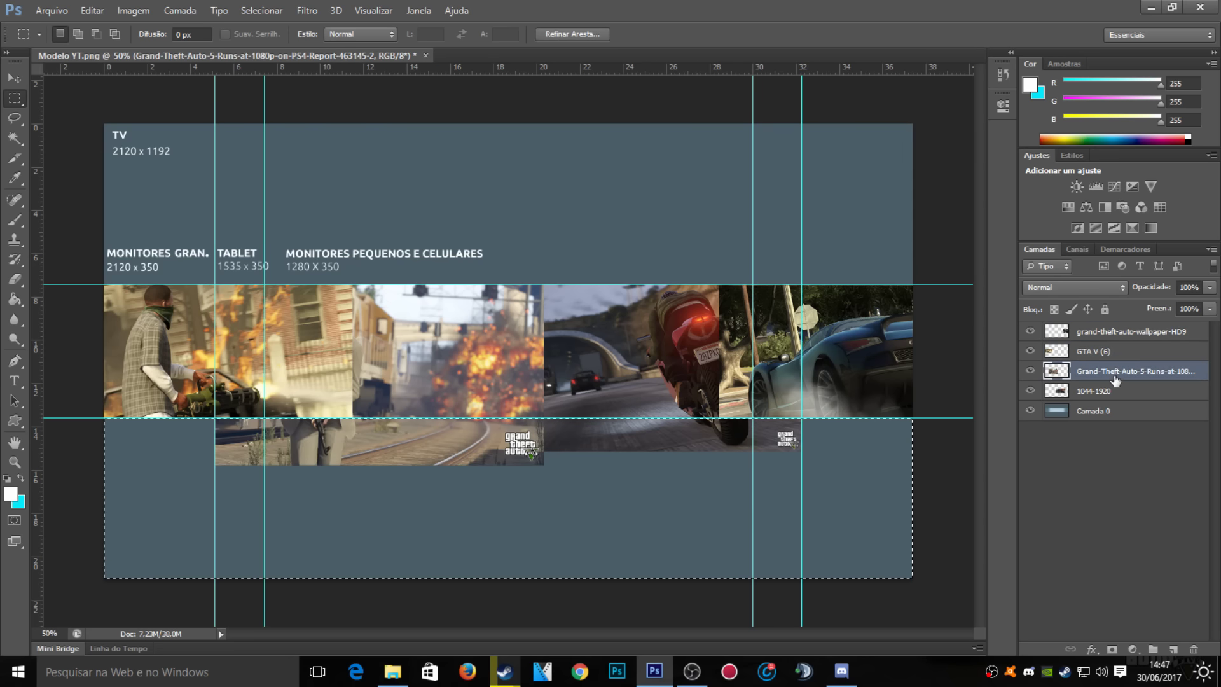
key("Delete")
left_click(1104, 394)
key("Delete")
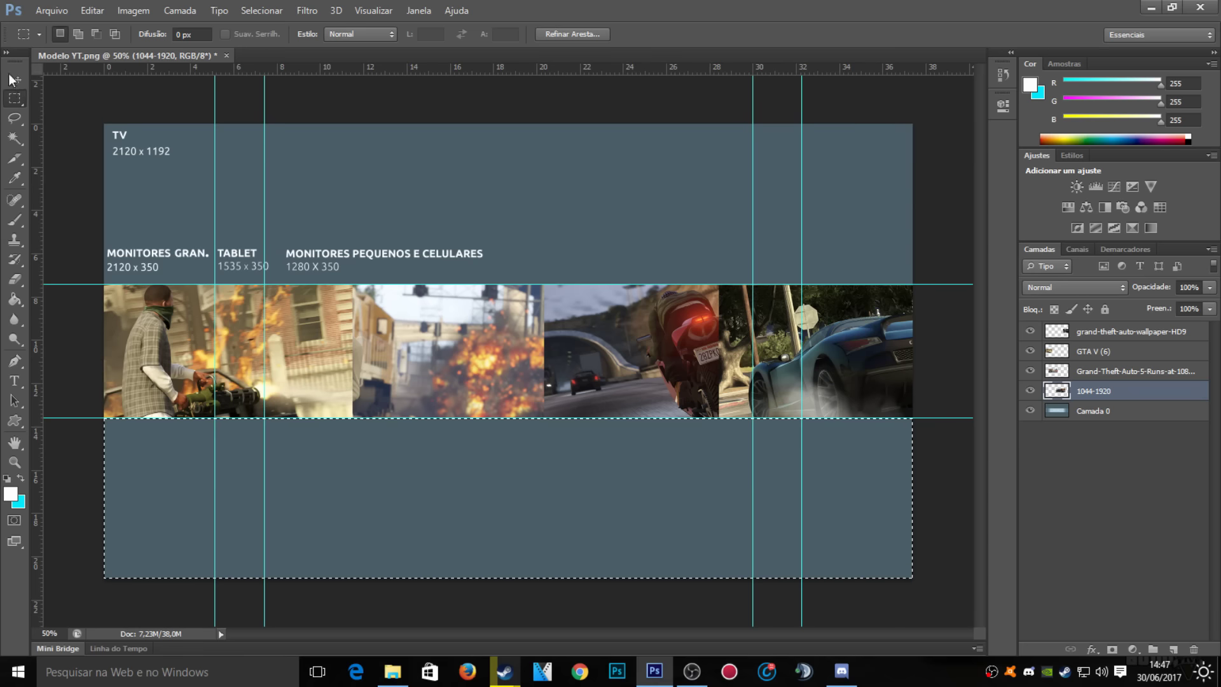
key("v")
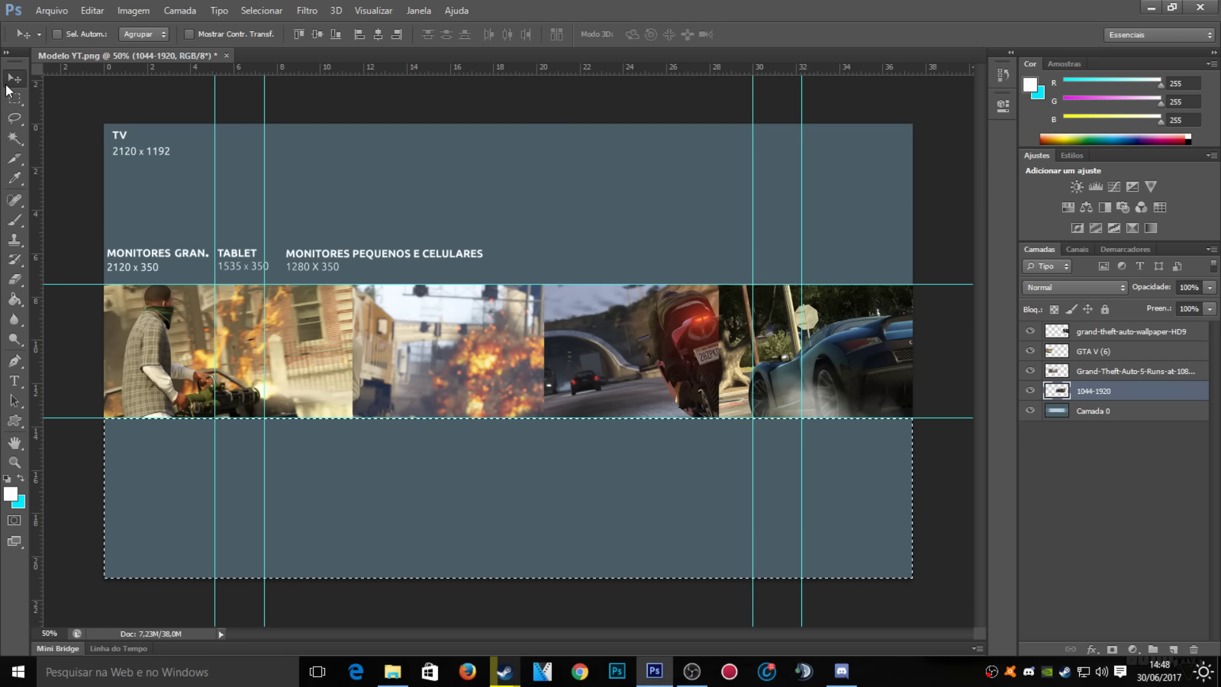
key("ctrl+d")
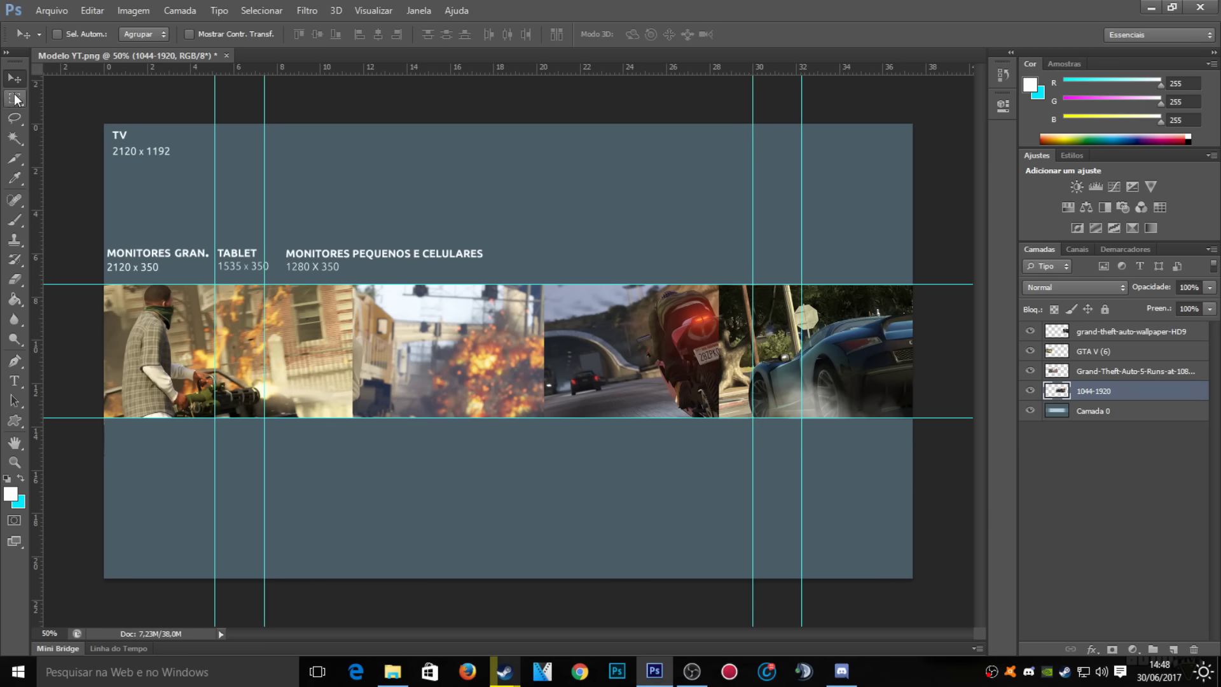
Review the screenshot layers one by one, ending on the GTA V (6) layer.
left_click(1130, 335)
left_click(1119, 354)
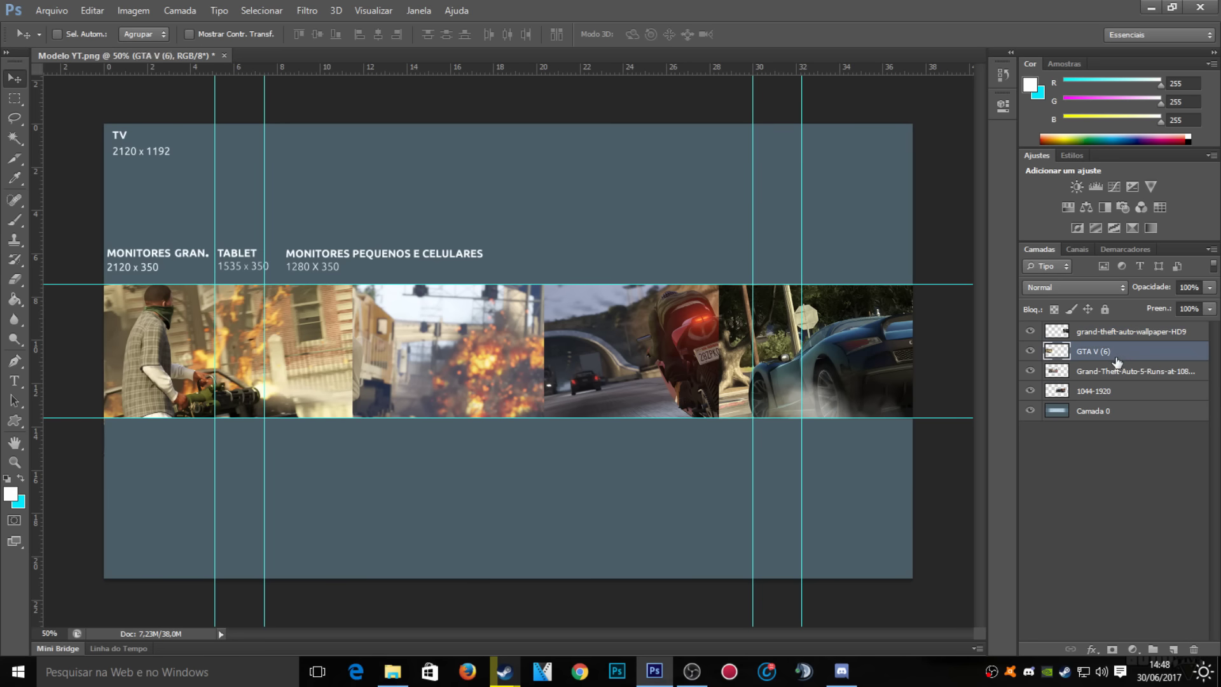
left_click(1119, 371)
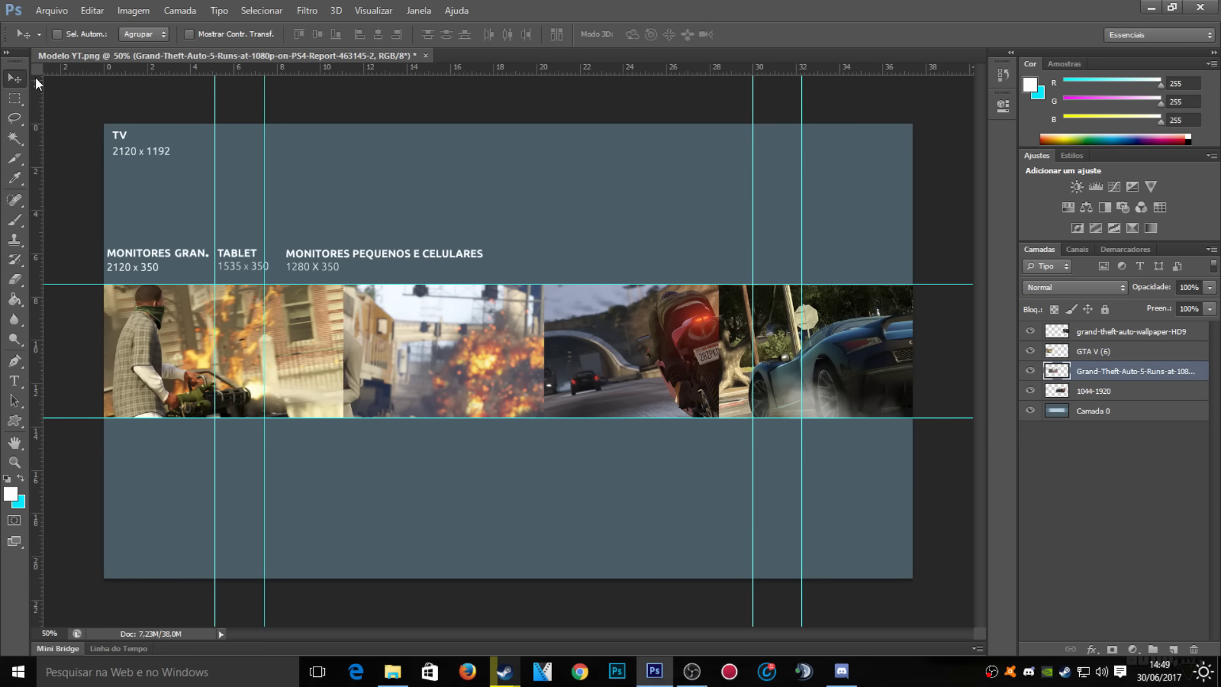
left_click(1139, 331)
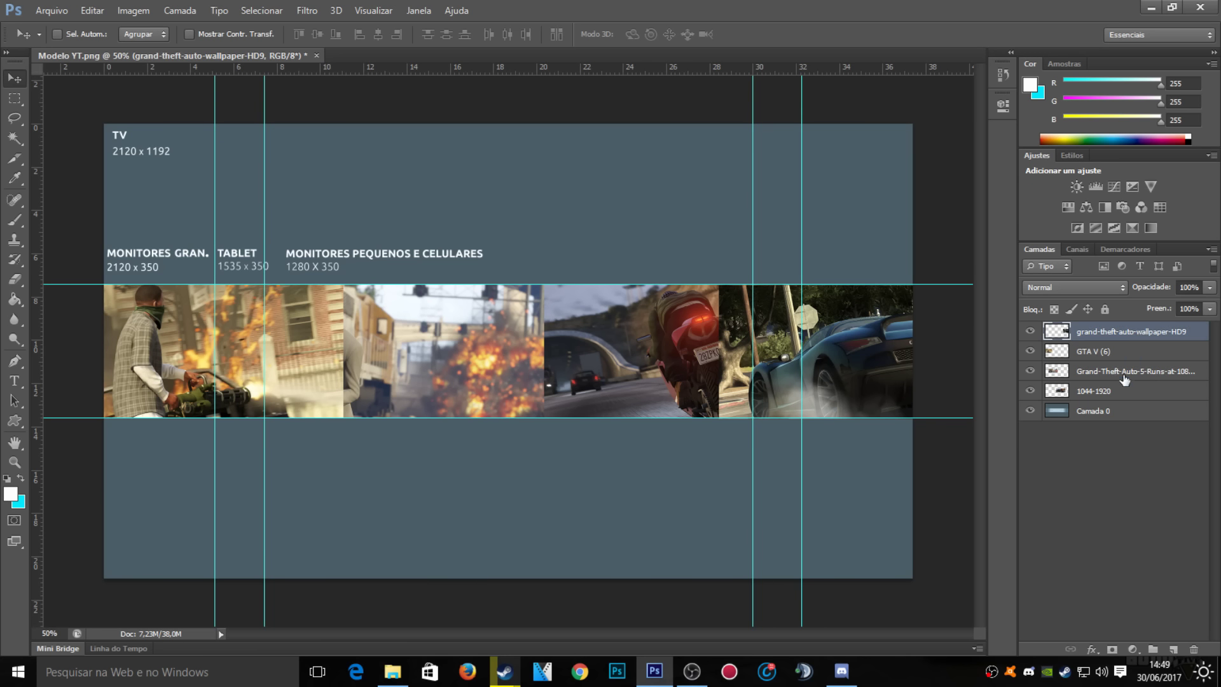
left_click(1113, 357)
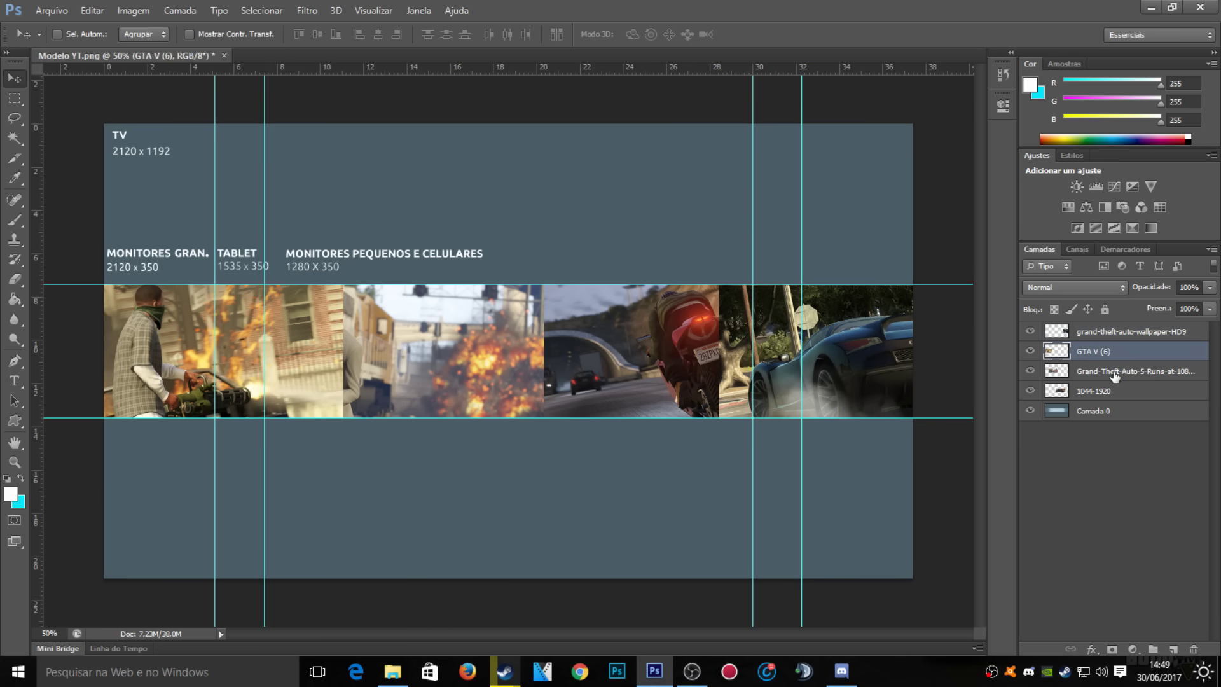
left_click(1115, 372)
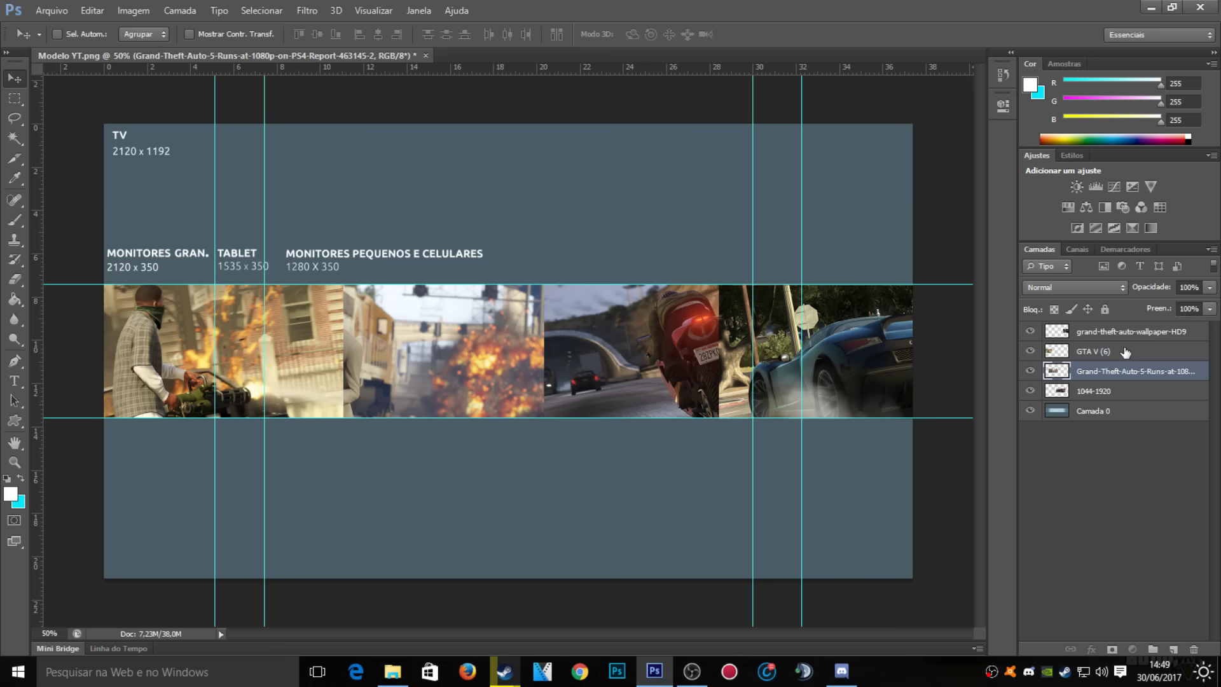
left_click(1123, 353)
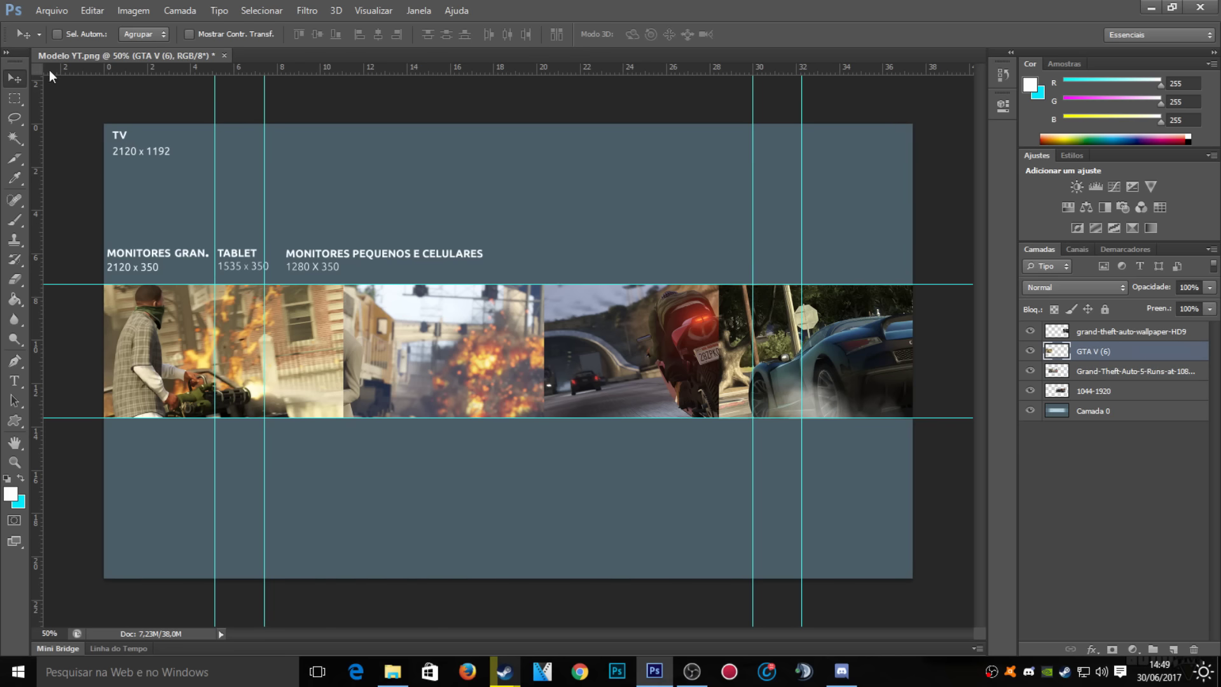
Set the Eraser to a soft round 125 px brush with 0% hardness.
left_click(14, 278)
left_click(80, 34)
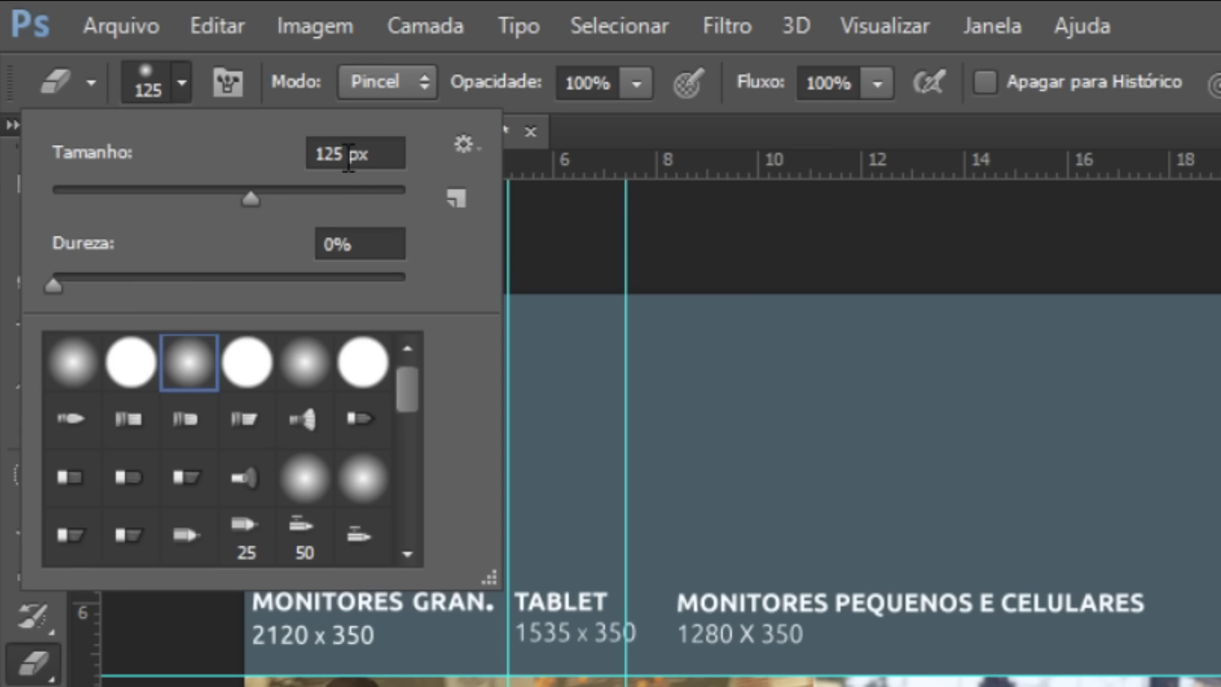
left_click(349, 154)
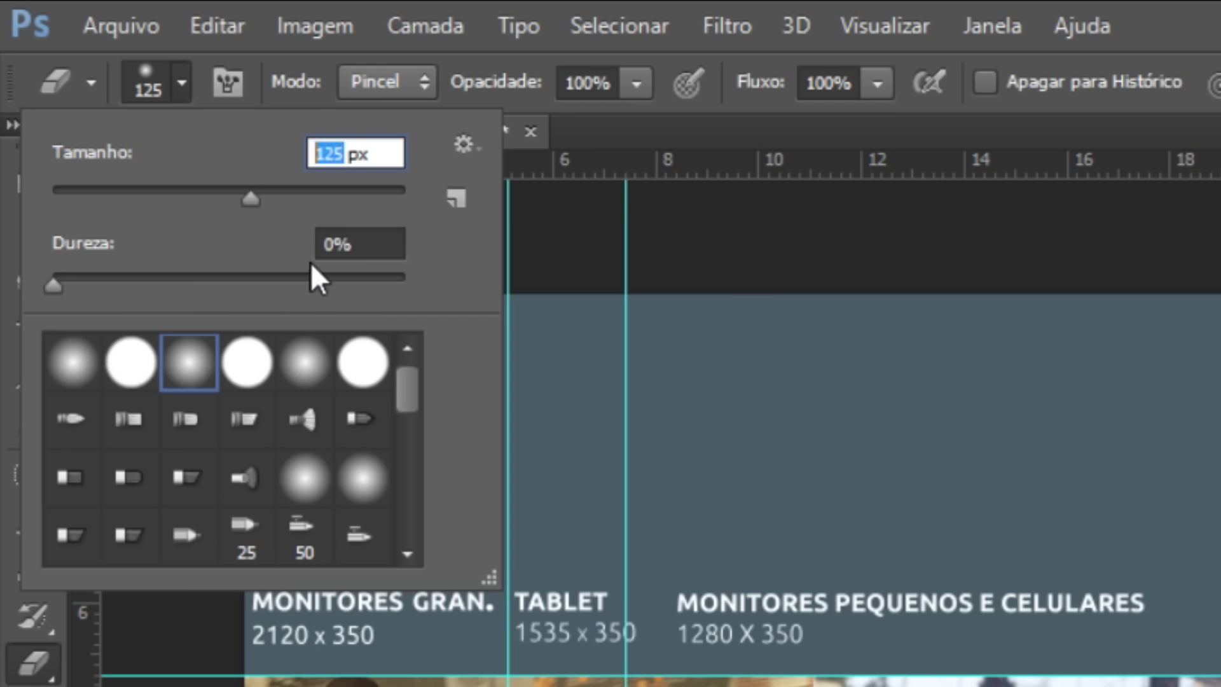
left_click(73, 248)
left_click(205, 373)
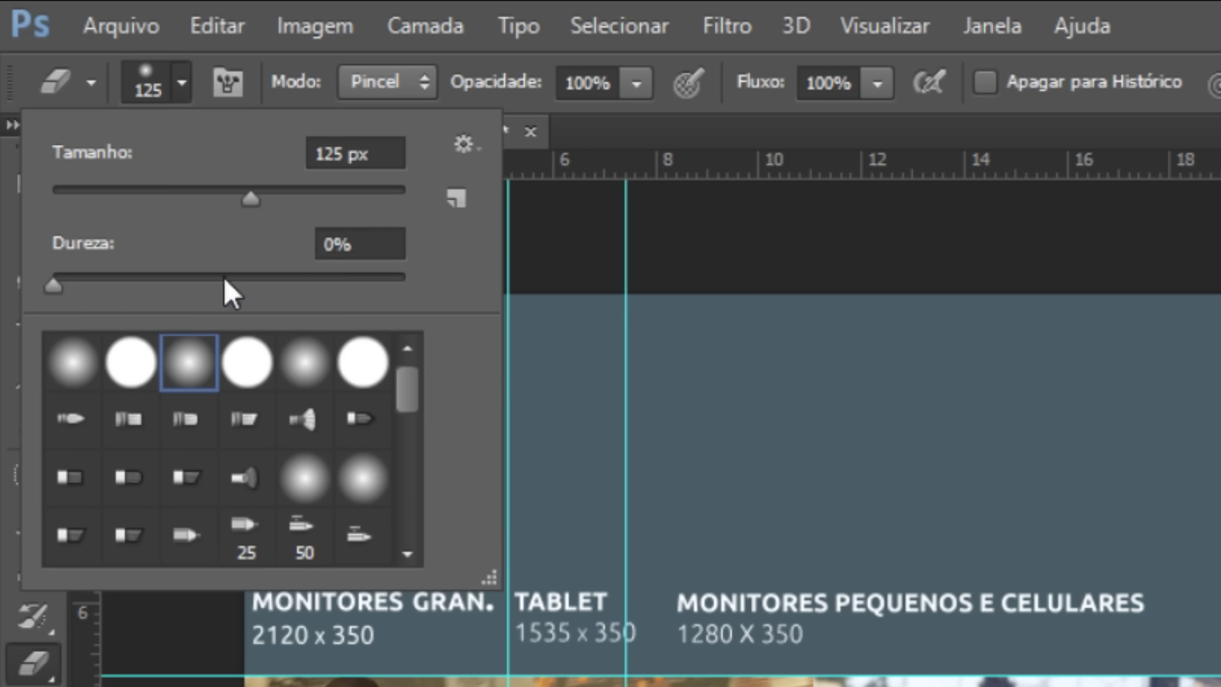
left_click(170, 73)
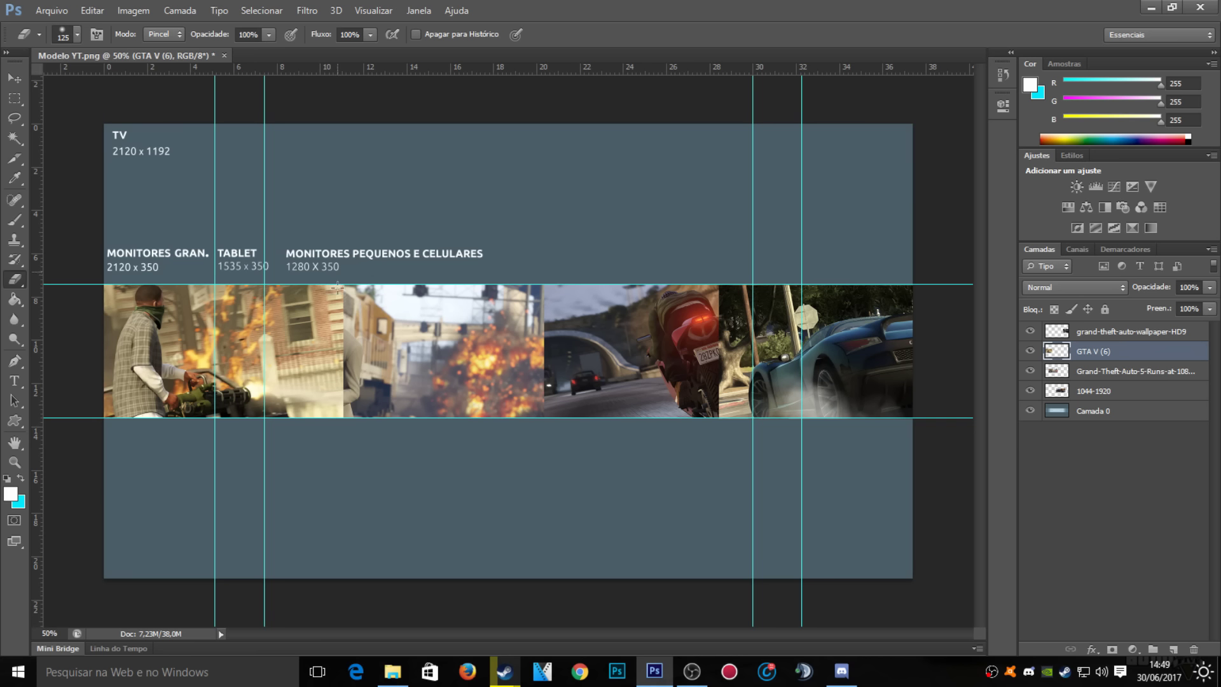
Erase part of GTA V (6) to reveal the man with the gun and muzzle flash.
mouse_move(337, 286)
left_mouse_down()
mouse_move(323, 315)
mouse_move(325, 431)
mouse_move(310, 464)
mouse_move(338, 337)
mouse_move(318, 318)
mouse_move(398, 469)
mouse_move(303, 431)
mouse_move(320, 347)
mouse_move(292, 299)
mouse_move(325, 420)
left_mouse_up()
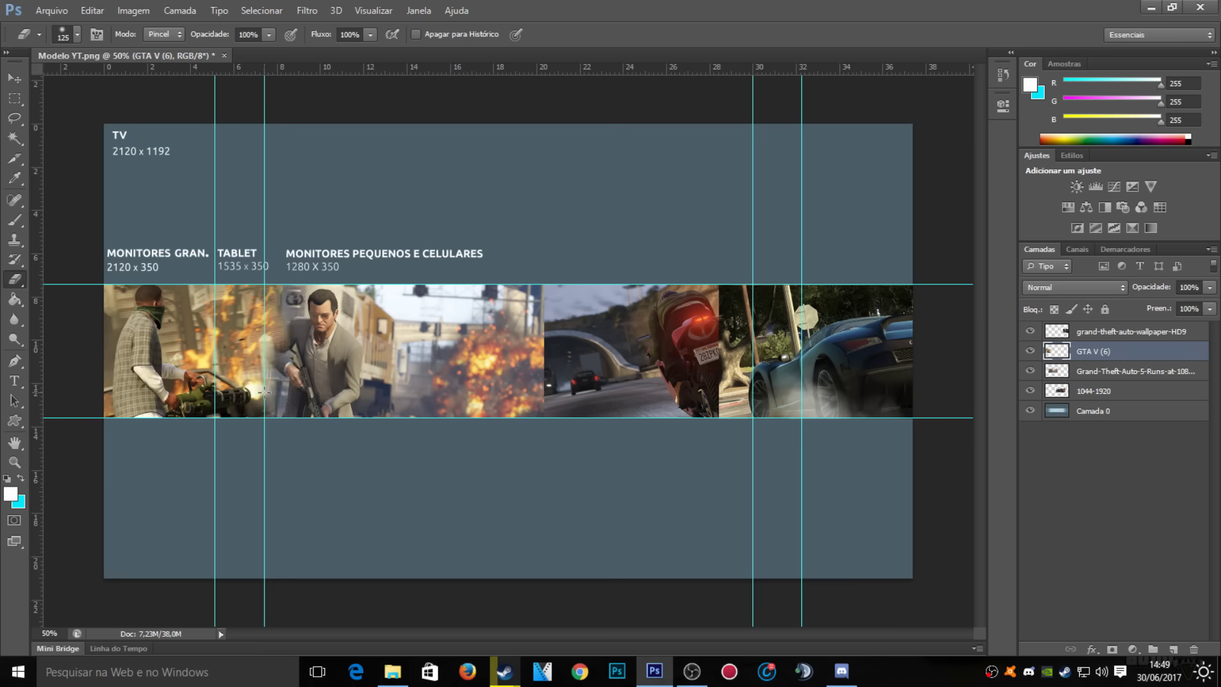
mouse_move(264, 391)
left_mouse_down()
mouse_move(294, 334)
mouse_move(284, 250)
left_mouse_up()
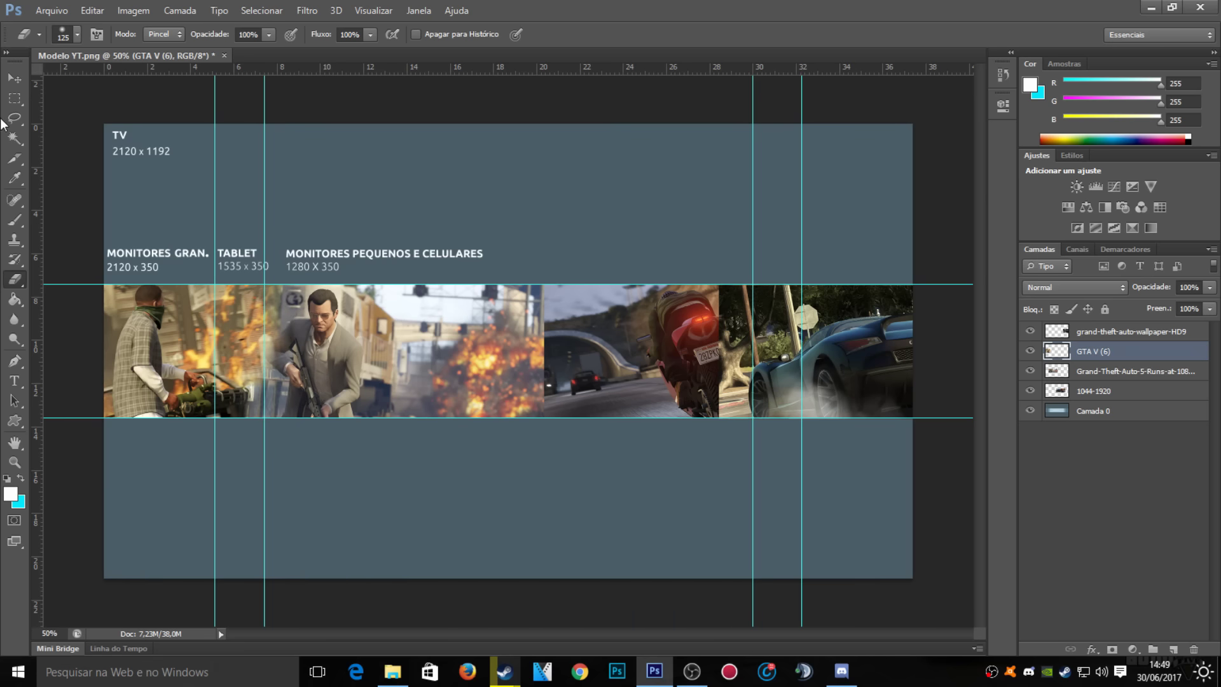
left_click(9, 80)
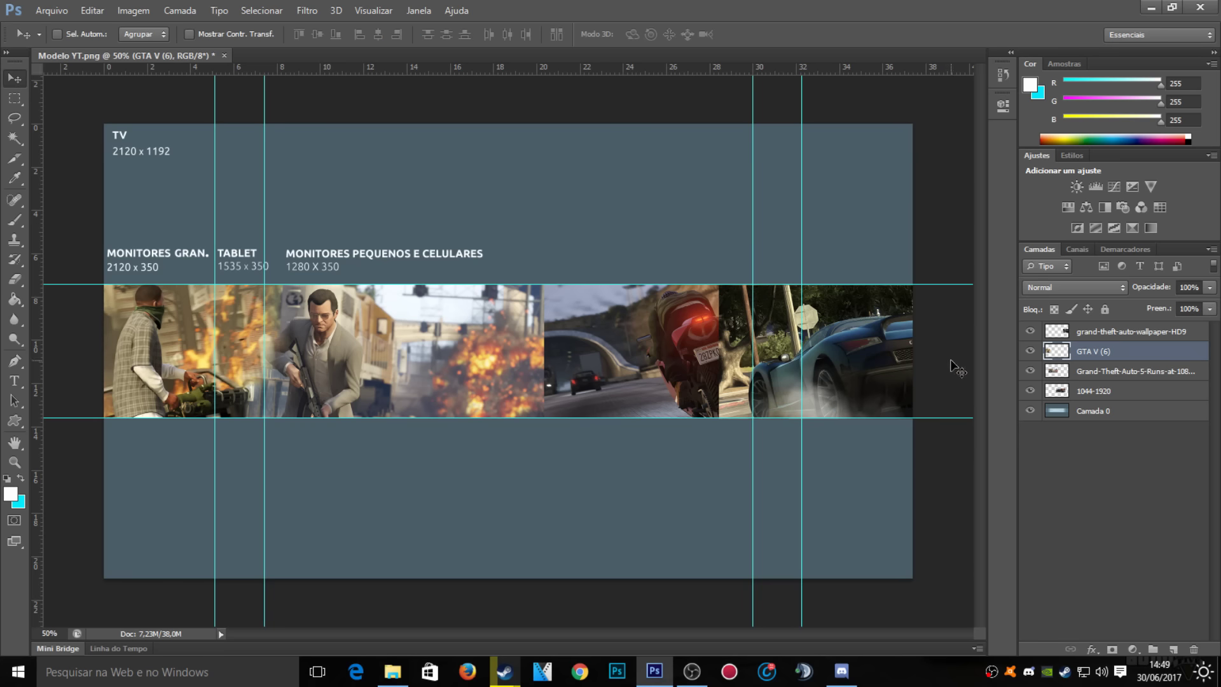
Erase along the road and explosion seam on the third screenshot layer, then undo it.
key("alt+bracketleft")
key("e")
left_click_drag(546, 397, 547, 335)
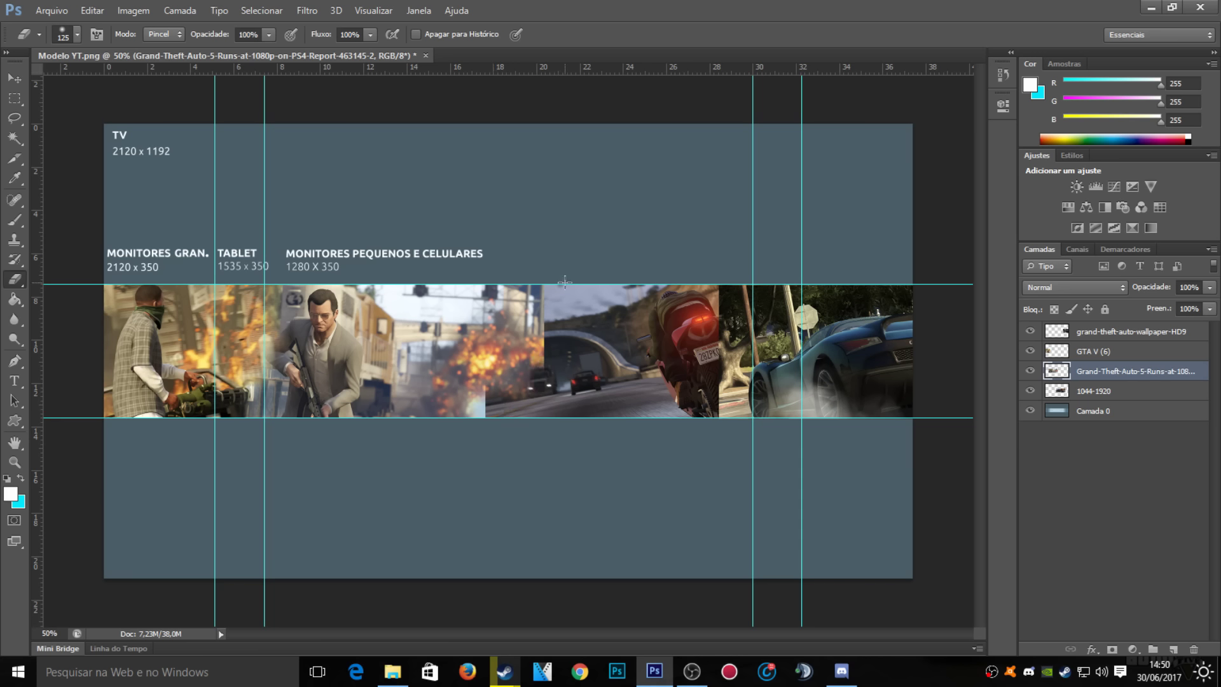
key("ctrl+z")
key("ctrl+z")
key("ctrl+z")
key("ctrl+z")
Revert to an earlier eraser state in History and select the motorcycle screenshot layer.
left_click(1002, 75)
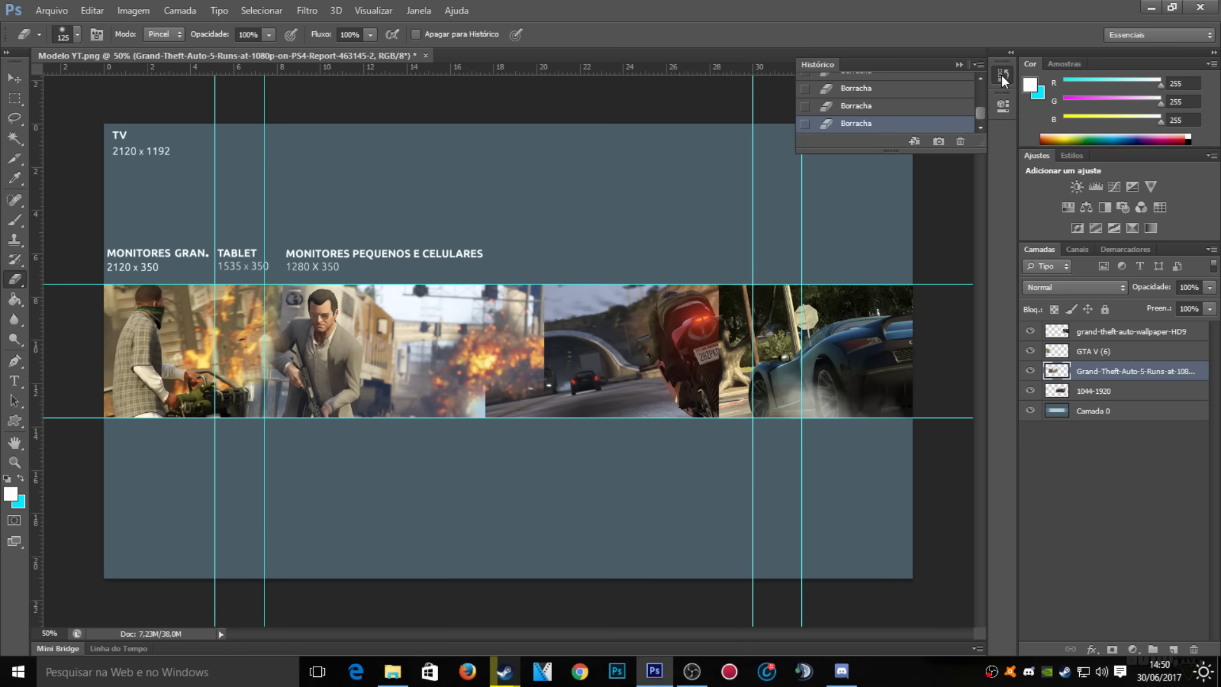
left_click(867, 107)
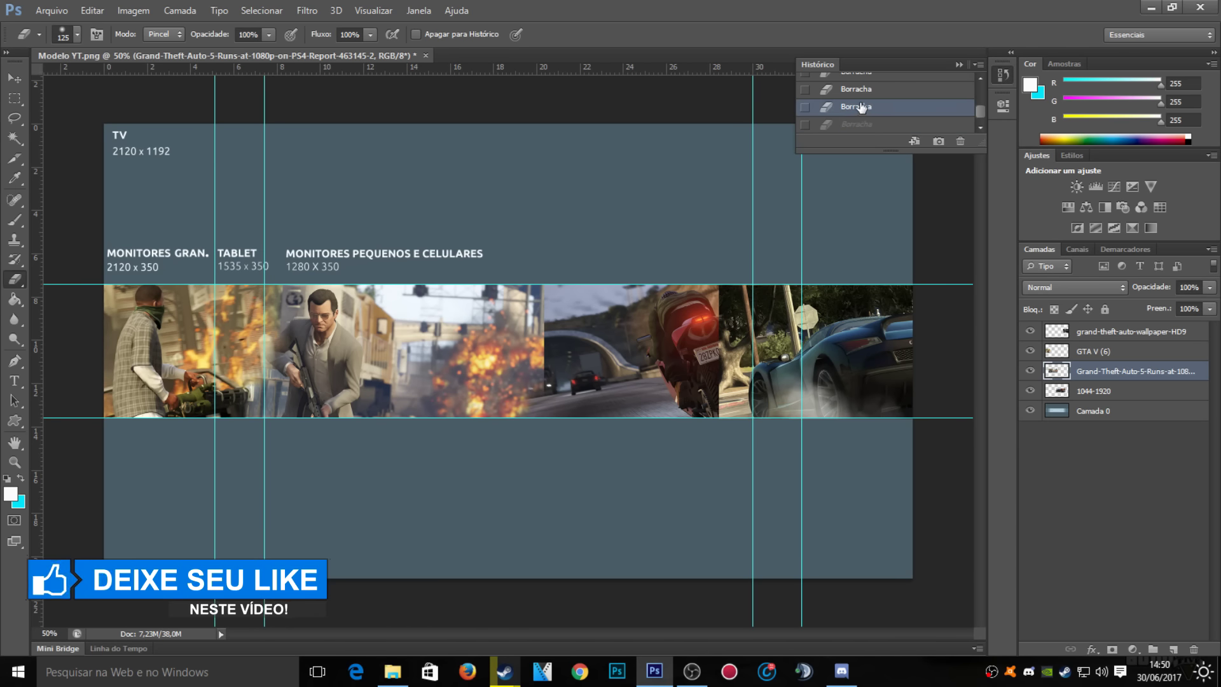
left_click(883, 91)
left_click(883, 91)
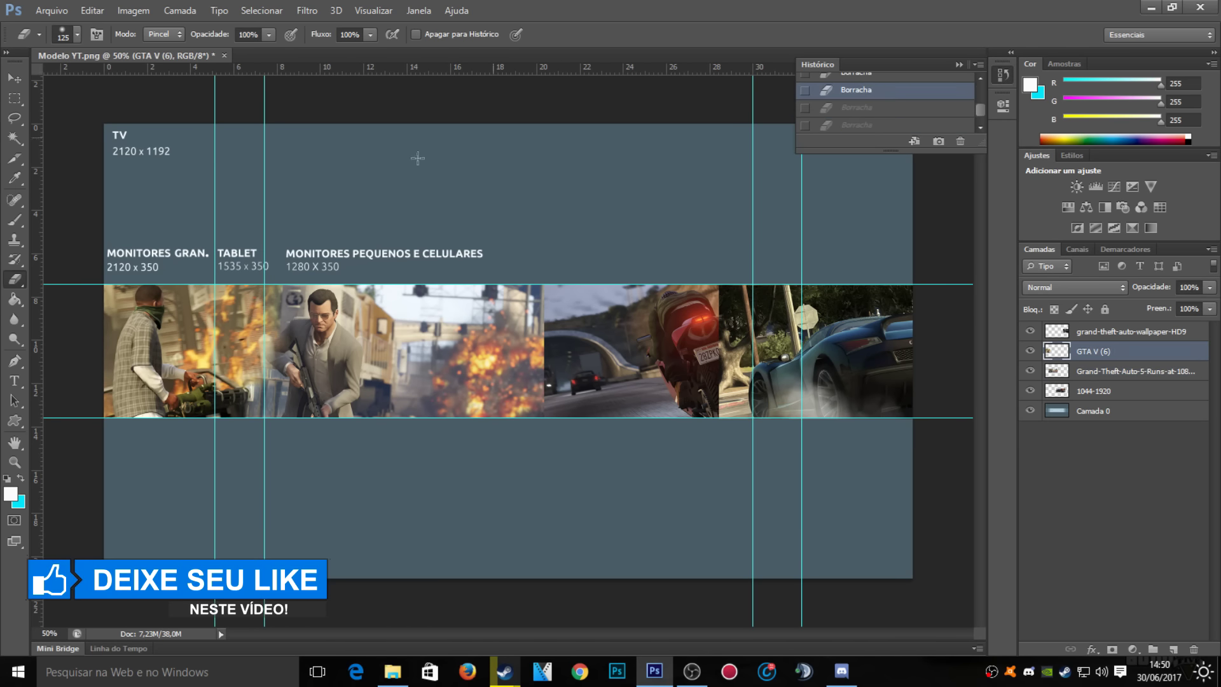
left_click(15, 78)
left_click(762, 437, "ctrl")
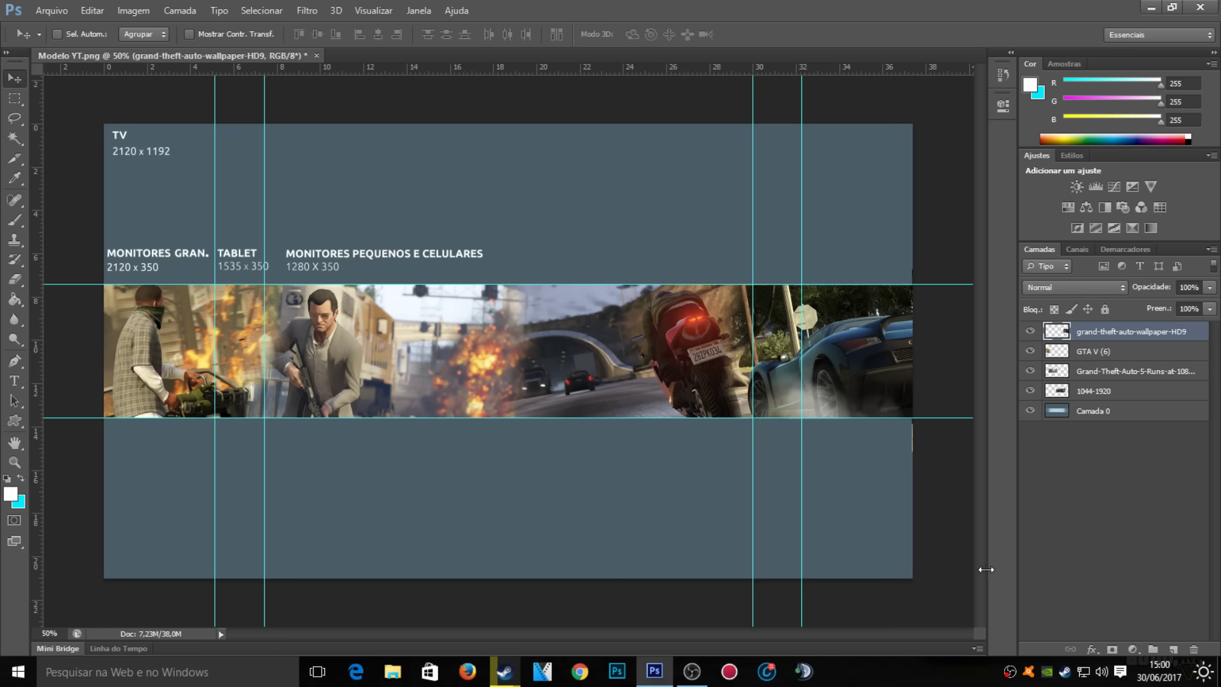
Merge the four screenshot layers with Ctrl+E and nudge the merged strip slightly.
left_click(1144, 399, "shift")
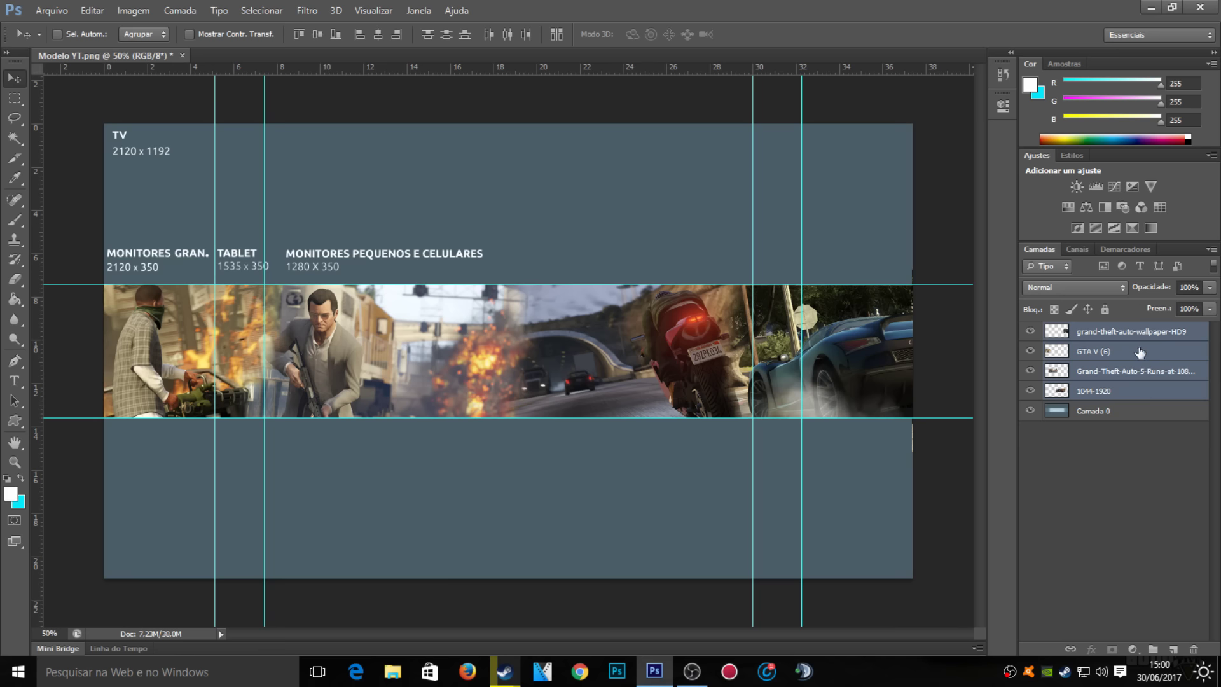
key("ctrl+e")
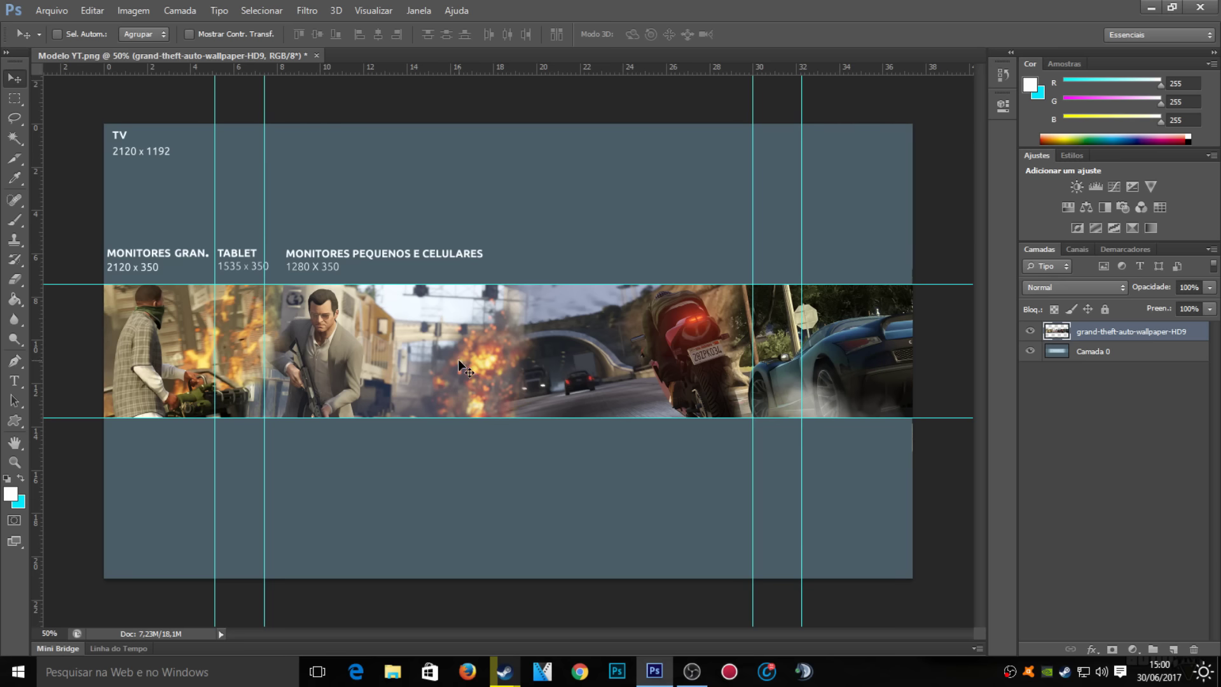
mouse_move(458, 359)
left_mouse_down()
mouse_move(787, 315)
mouse_move(203, 325)
mouse_move(484, 364)
mouse_move(467, 364)
left_mouse_up()
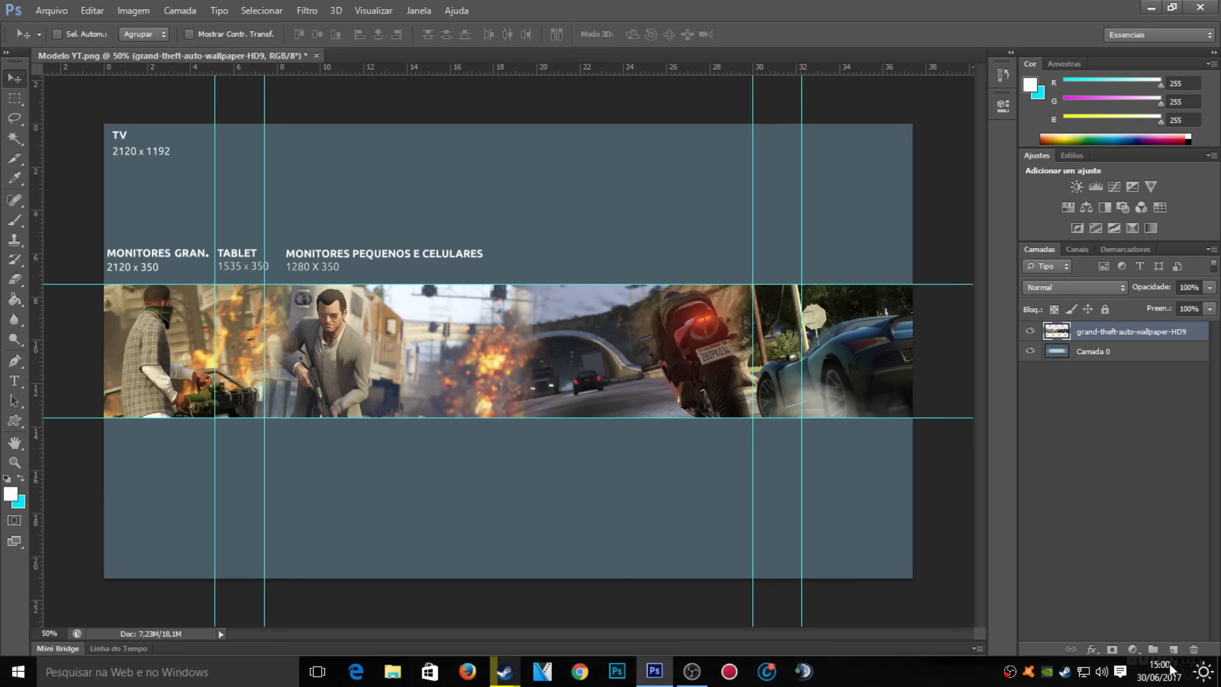
Add a Gradient Map adjustment layer and set its left gradient stop to black.
left_click(1135, 652)
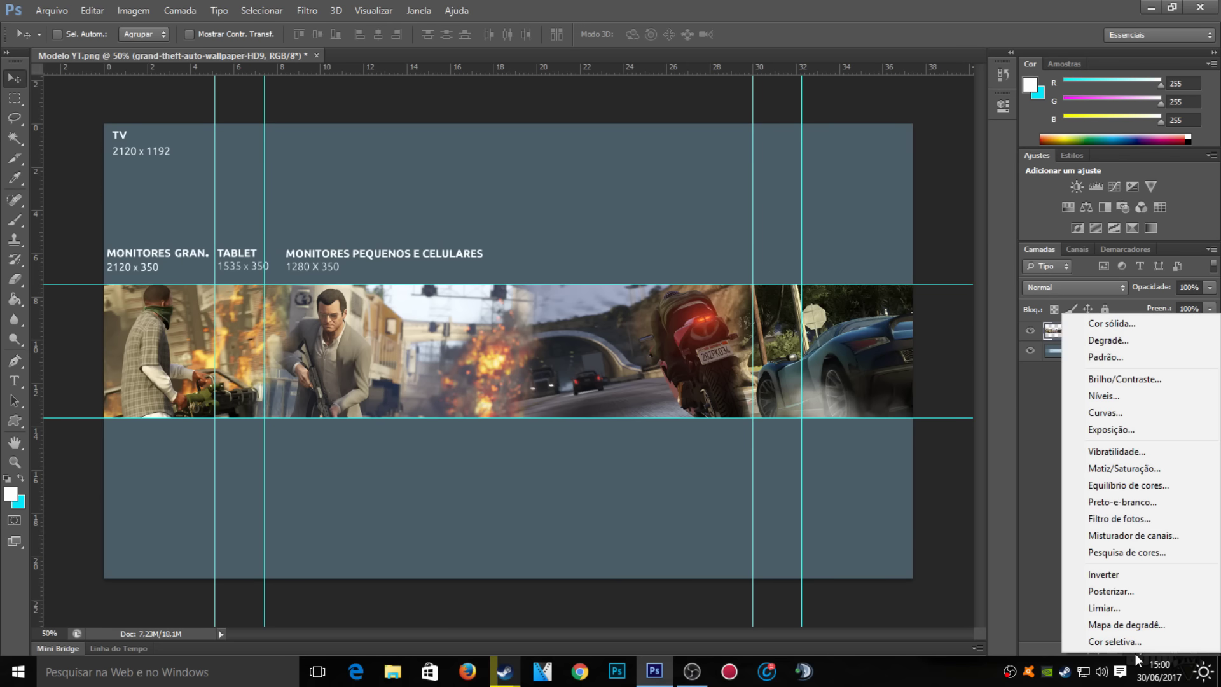
left_click(1147, 624)
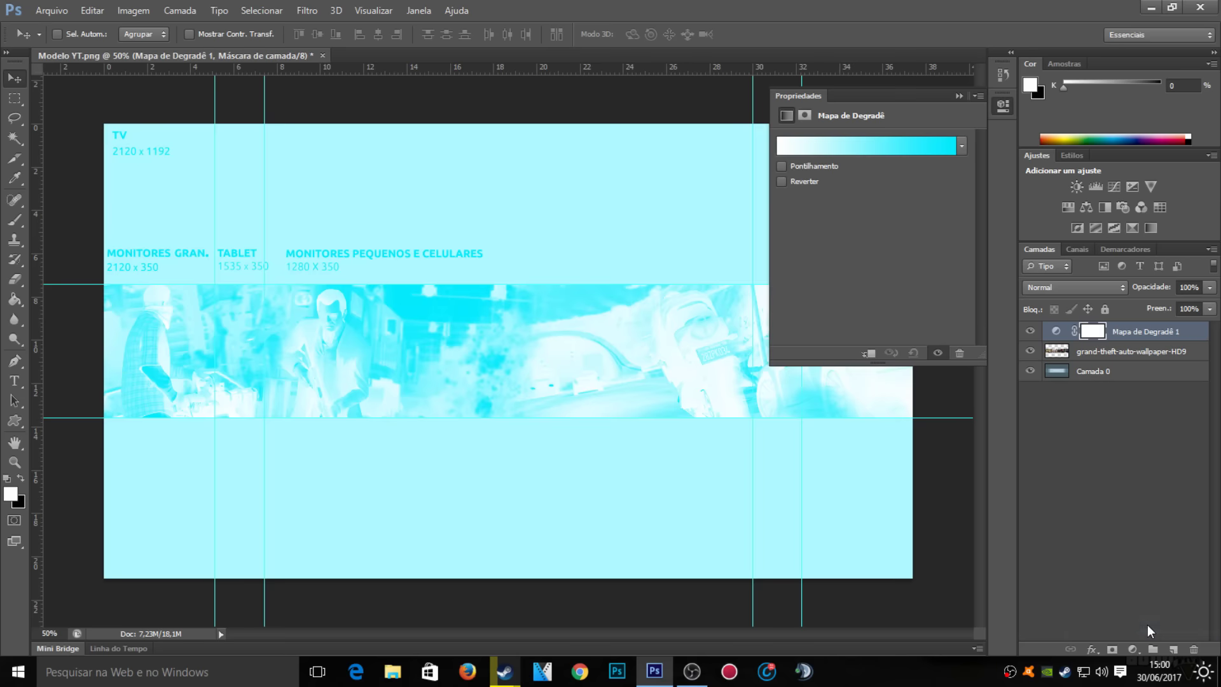
left_click(921, 141)
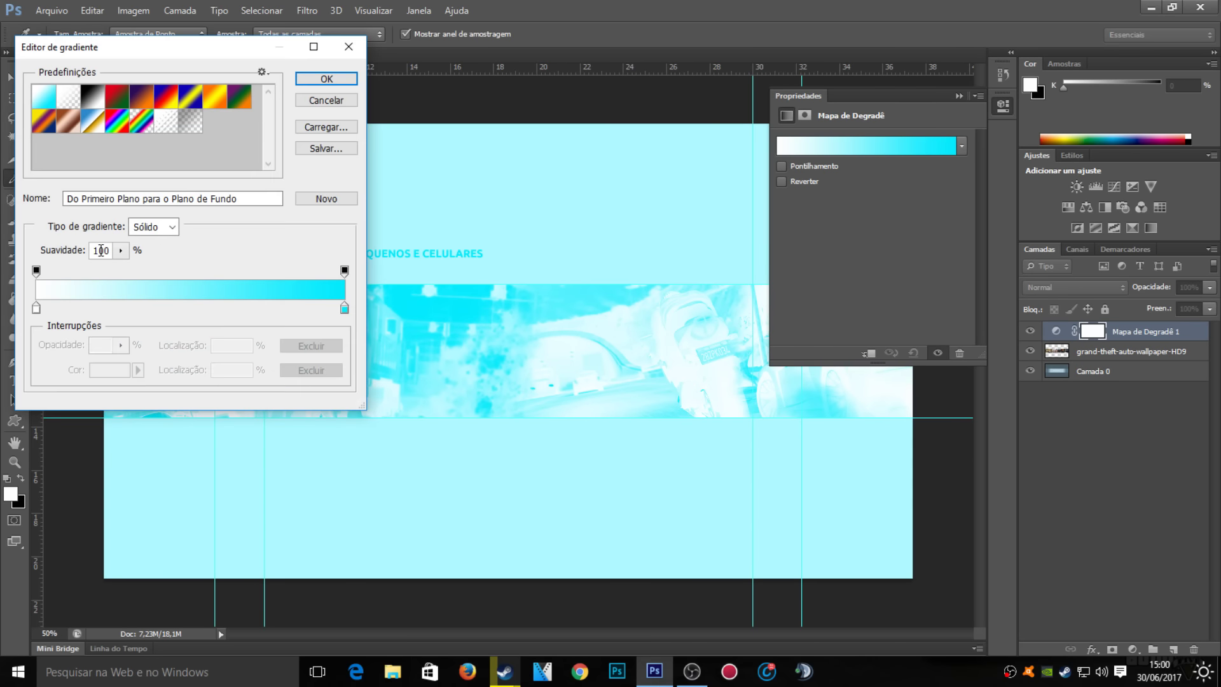
left_click(36, 309)
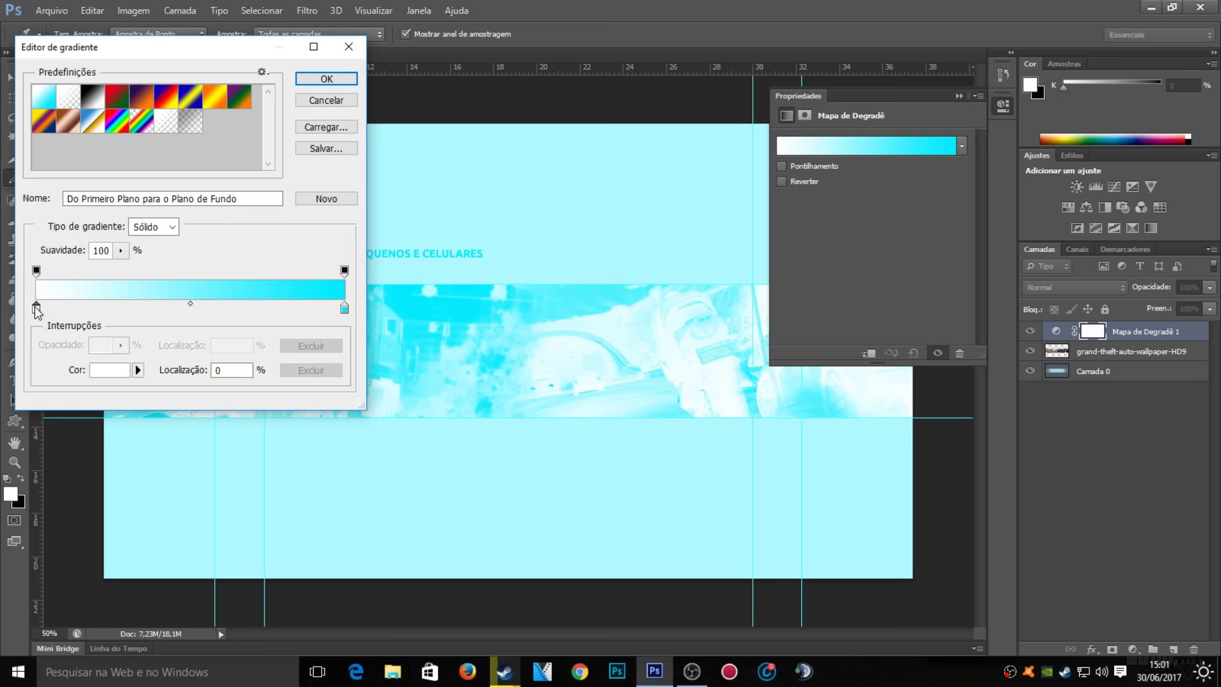
left_click(99, 372)
left_click(184, 561)
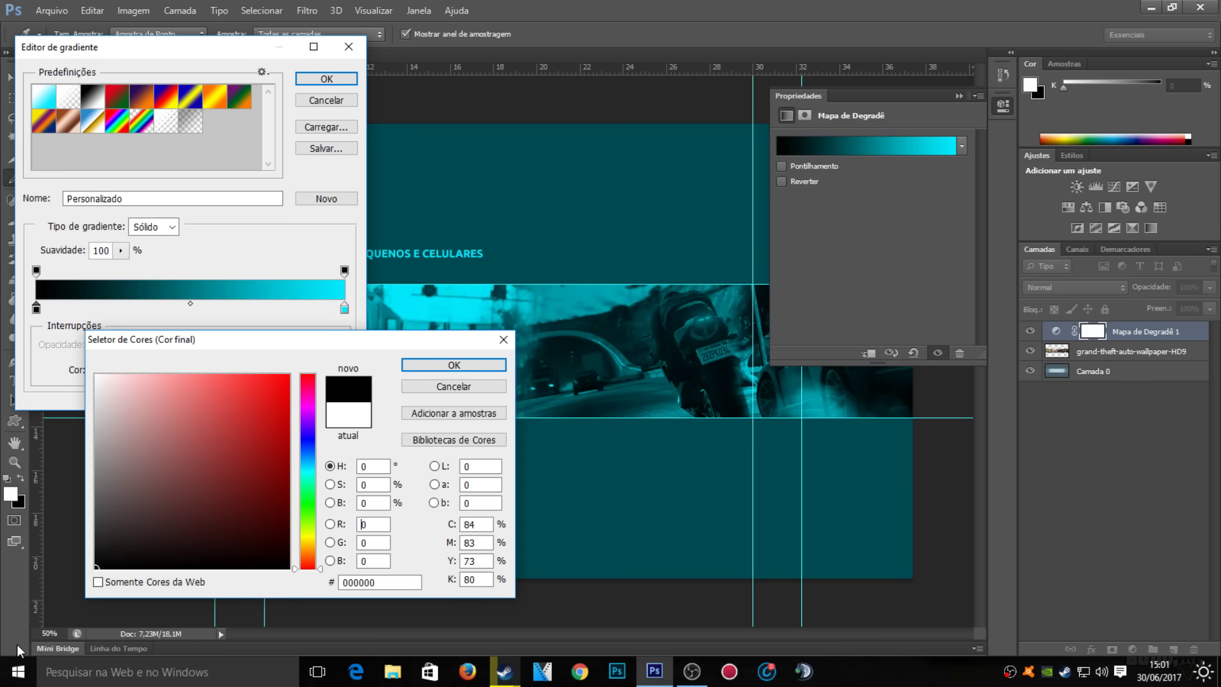
left_click(468, 363)
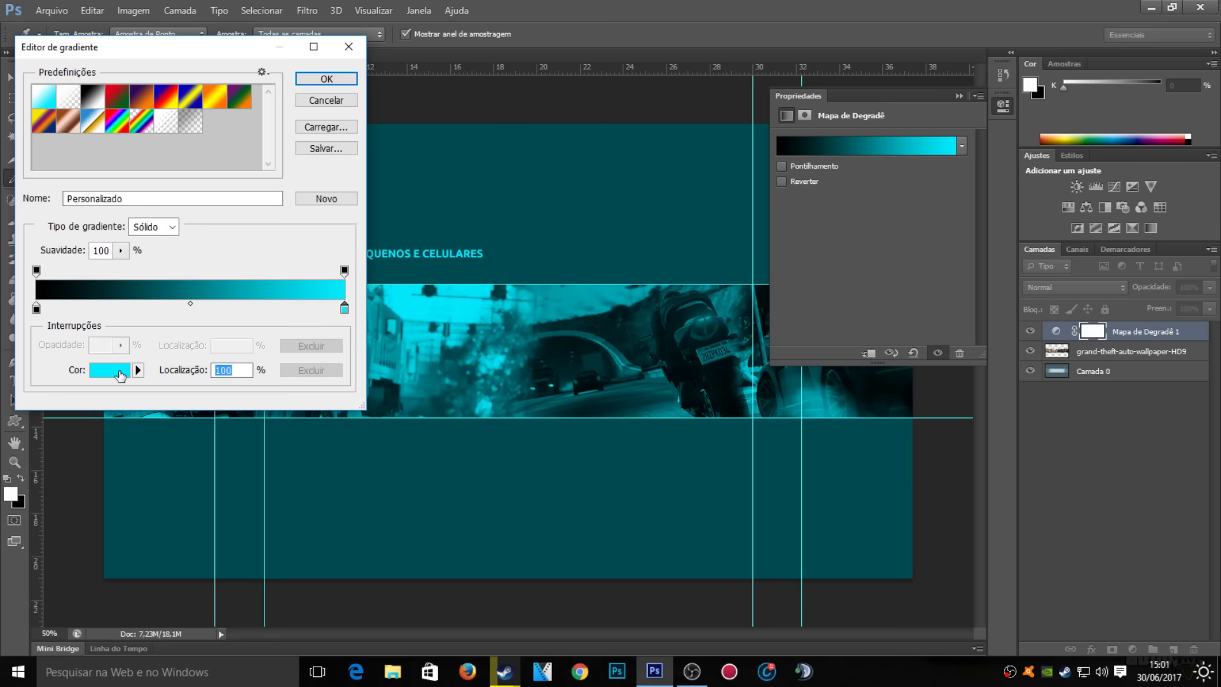
Set the right gradient stop to teal 00b3c8 and accept the gradient.
left_click(118, 371)
mouse_move(312, 496)
left_mouse_down()
mouse_move(312, 523)
mouse_move(312, 479)
left_mouse_up()
left_click(288, 539)
mouse_move(287, 540)
left_mouse_down()
mouse_move(288, 458)
mouse_move(311, 467)
left_mouse_up()
left_click(288, 417)
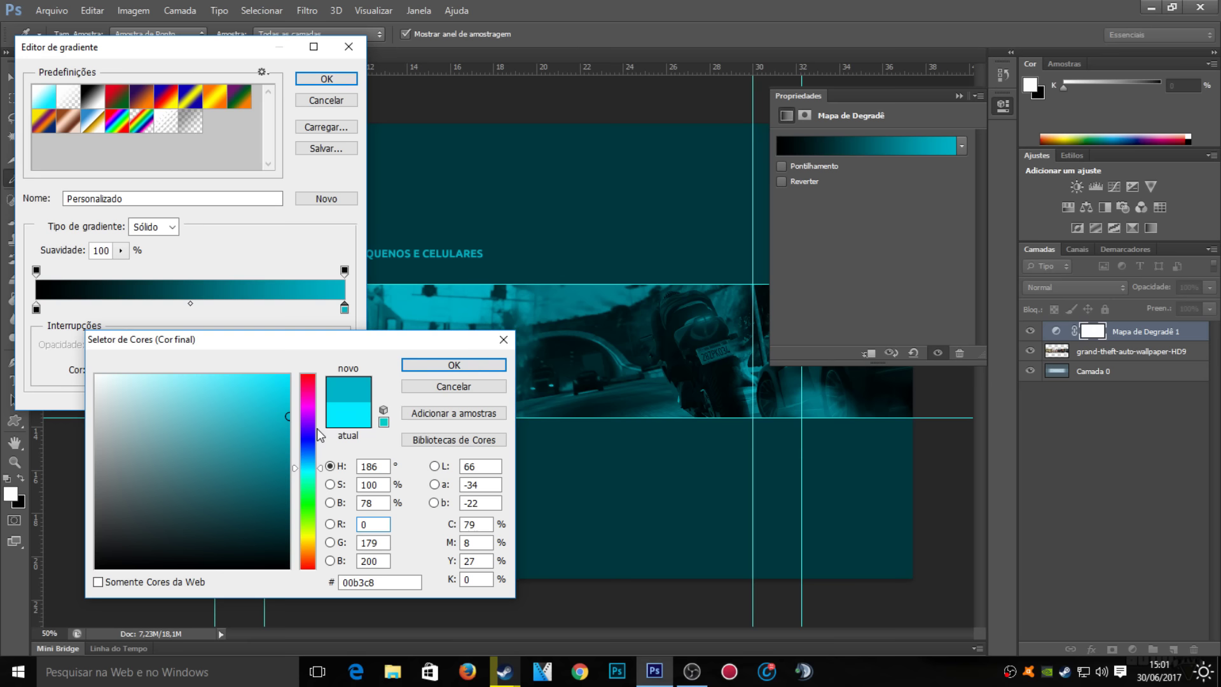
left_click(454, 366)
left_click(326, 78)
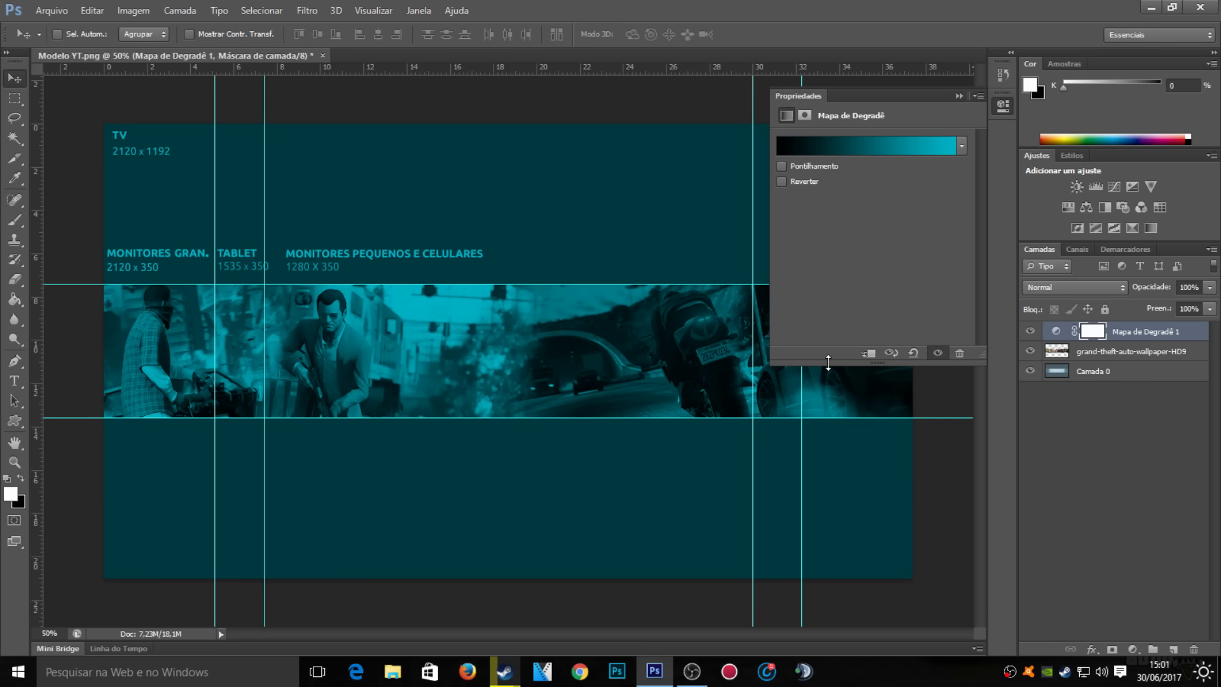
Try Reverse on the black-to-teal gradient map, leave it unreversed, collapse Properties, and bring OBS forward.
left_click(783, 182)
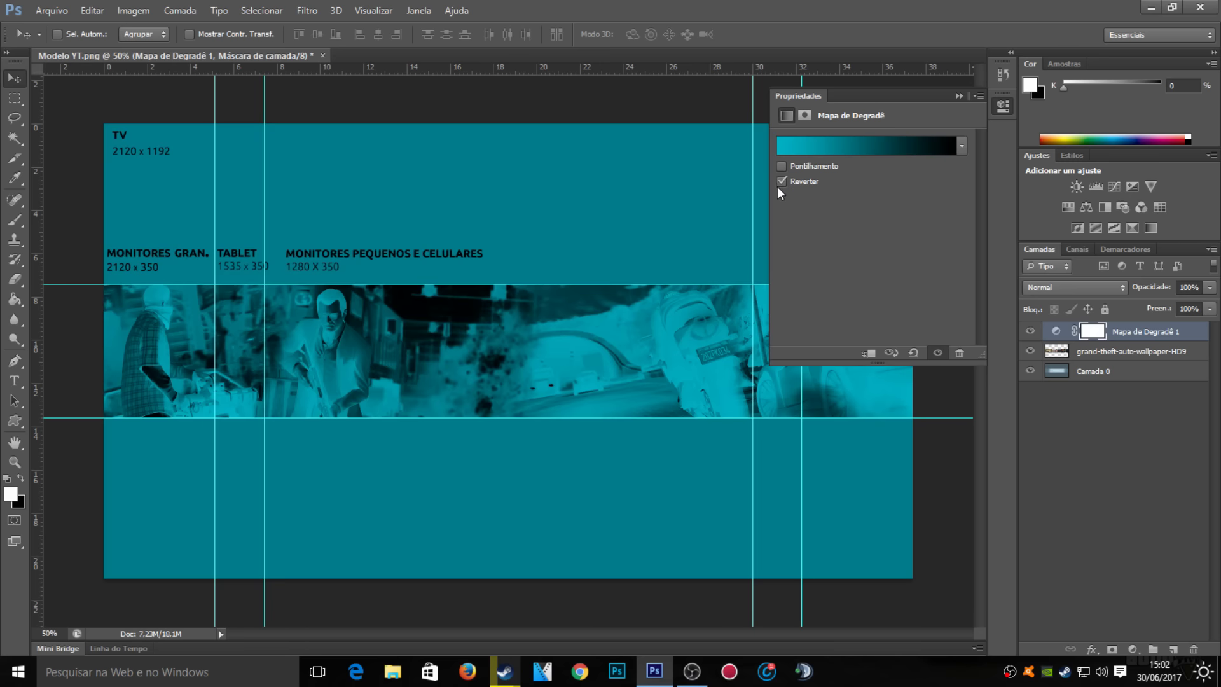
left_click(782, 182)
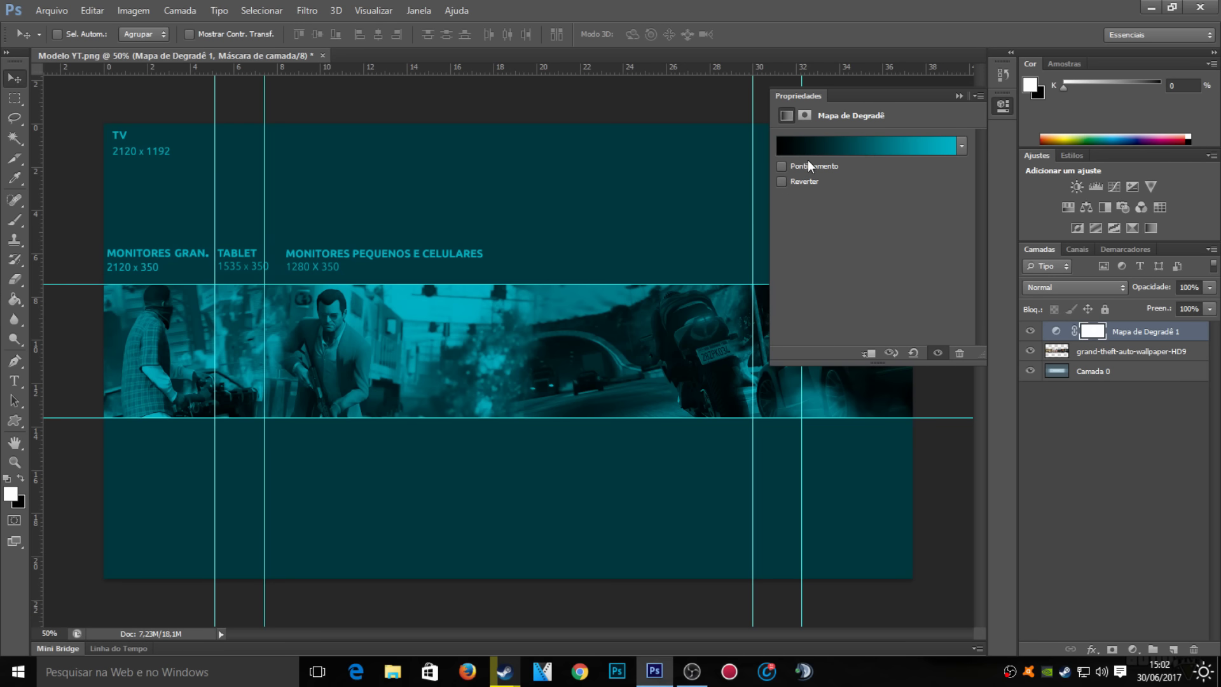
left_click(782, 182)
left_click(958, 96)
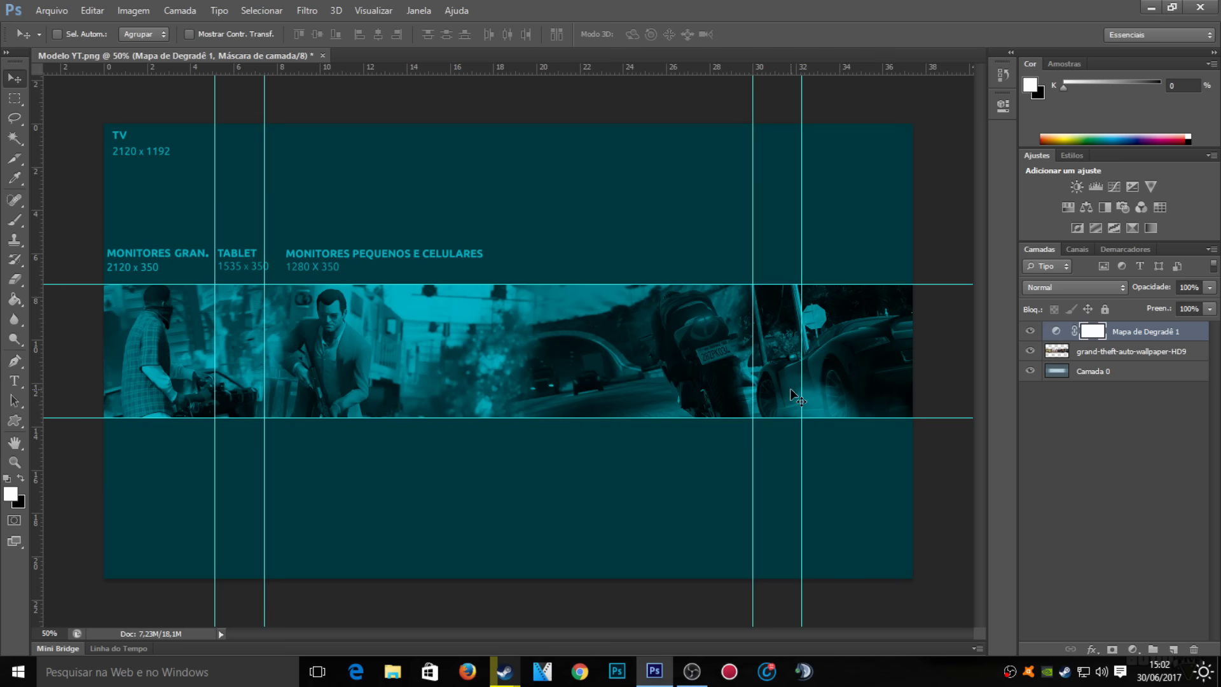
left_click(692, 671)
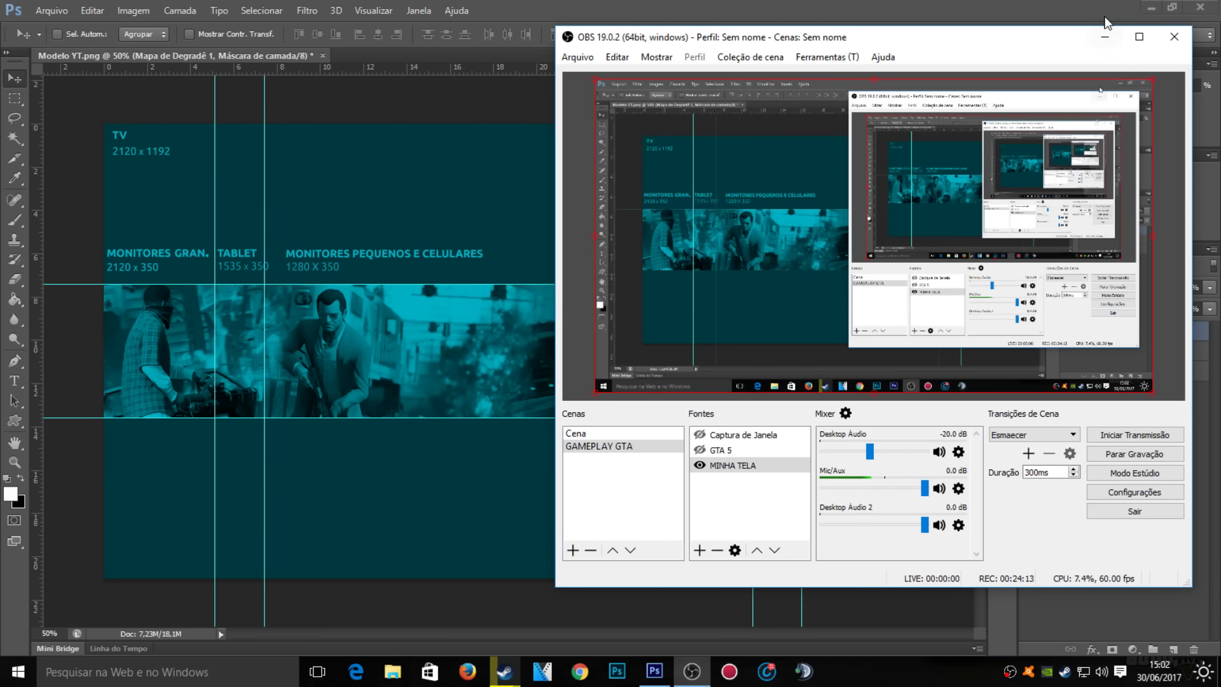
Minimize the OBS Studio window so the Photoshop banner workspace is fully visible.
left_click(1105, 36)
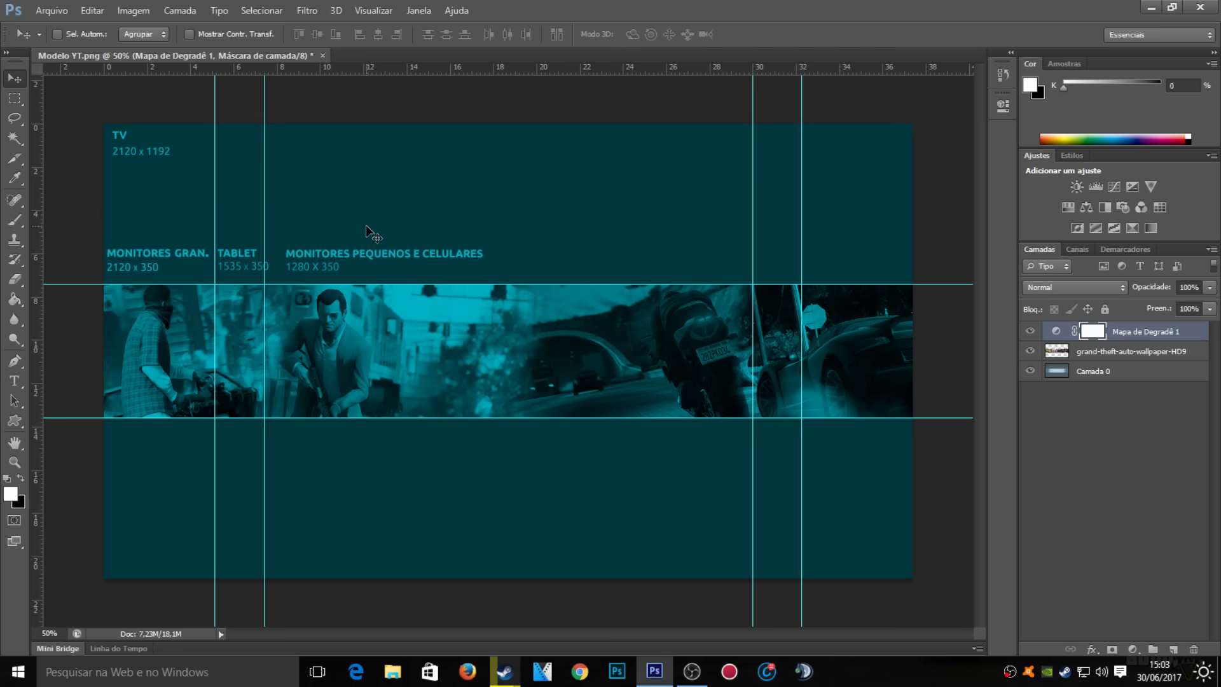
Save the banner as the layered Photoshop PSD 'Projeto Capa YouTube', accepting Maximize Compatibility.
left_click(55, 11)
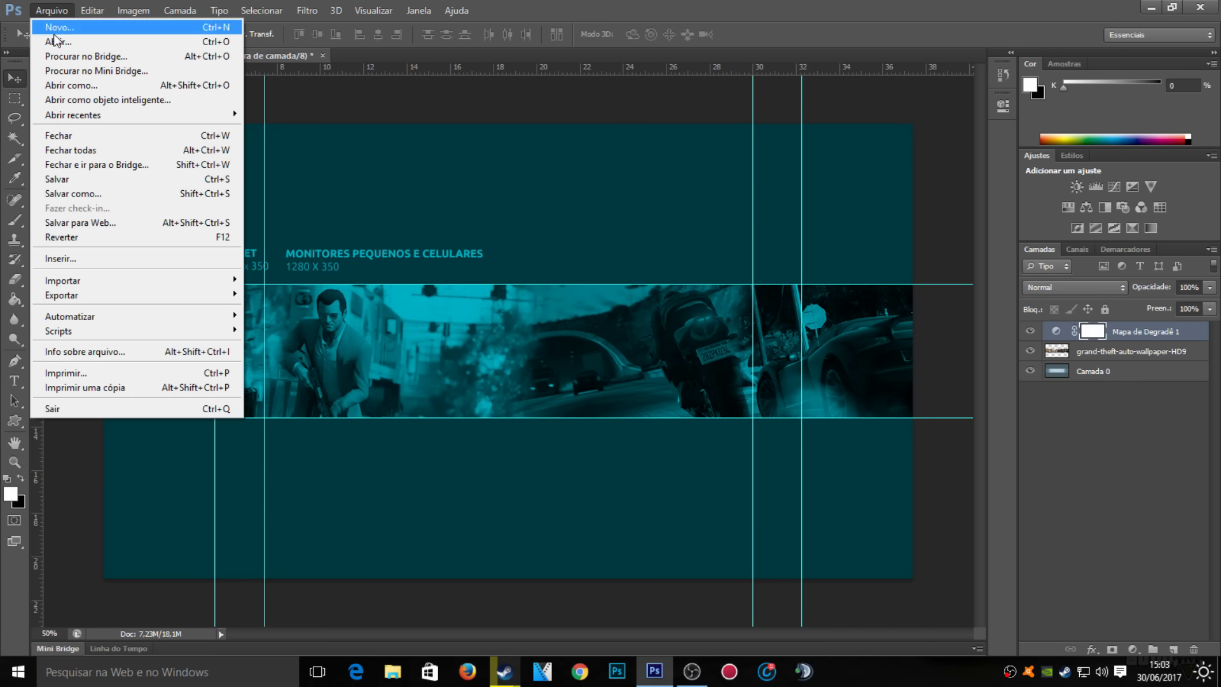
left_click(75, 194)
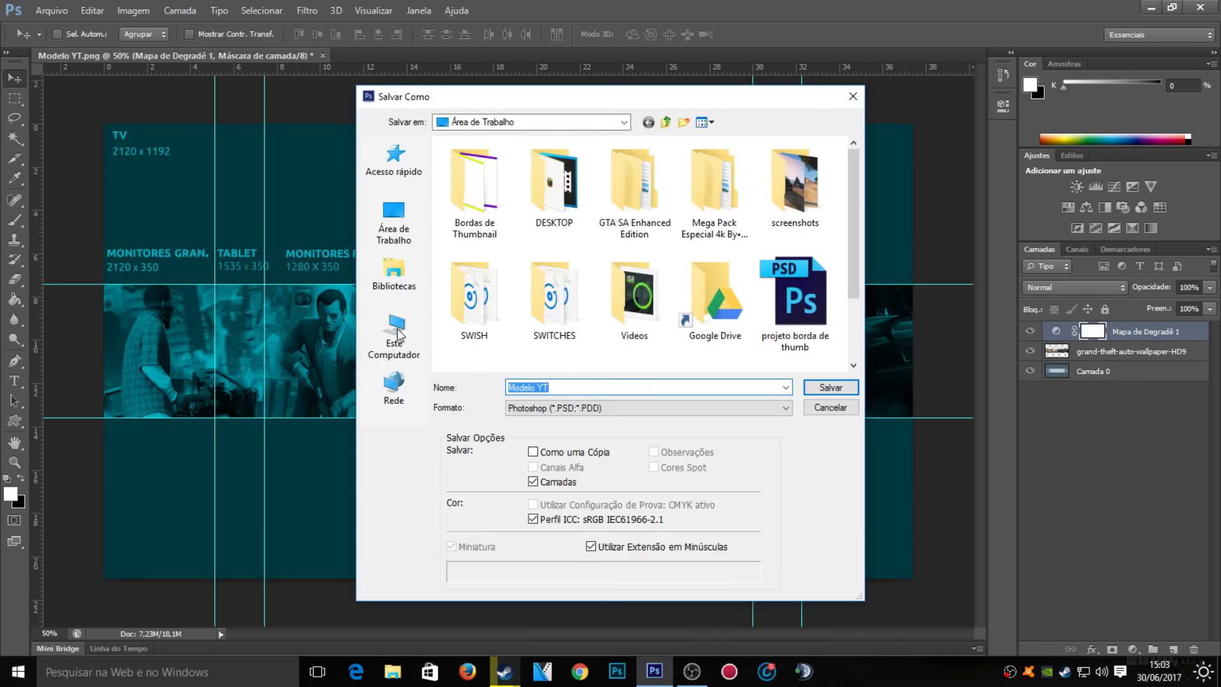
key("BackSpace")
type("Pro")
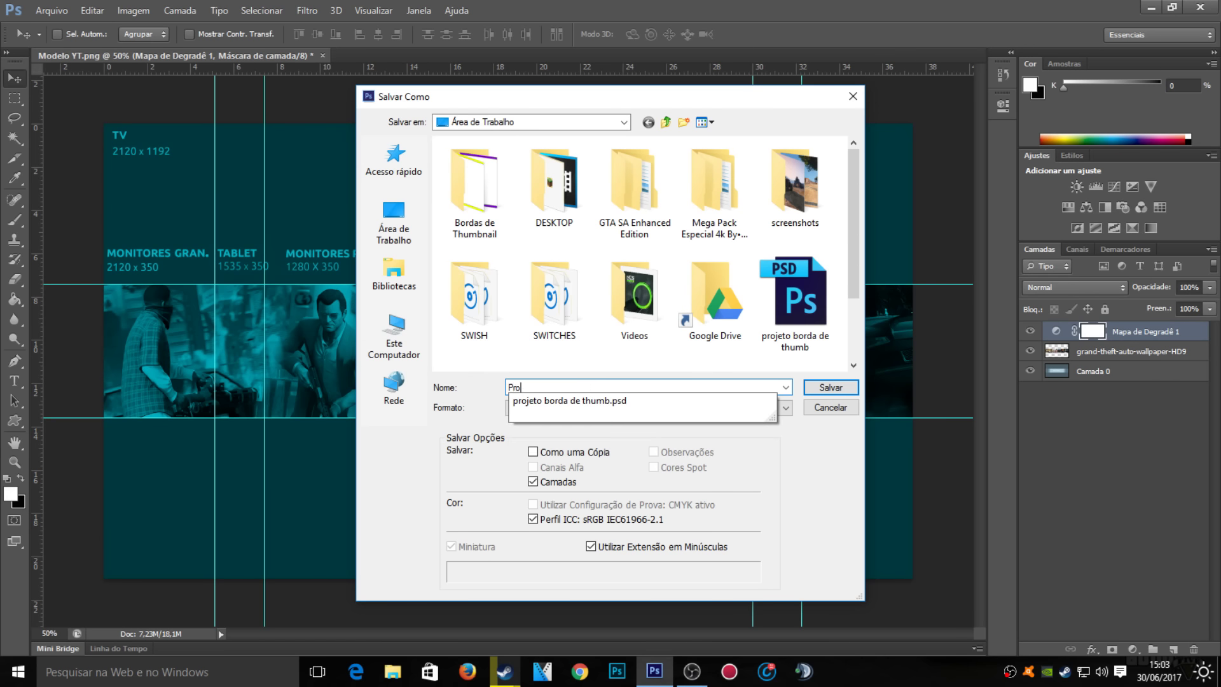
type("jet")
type("o Capa")
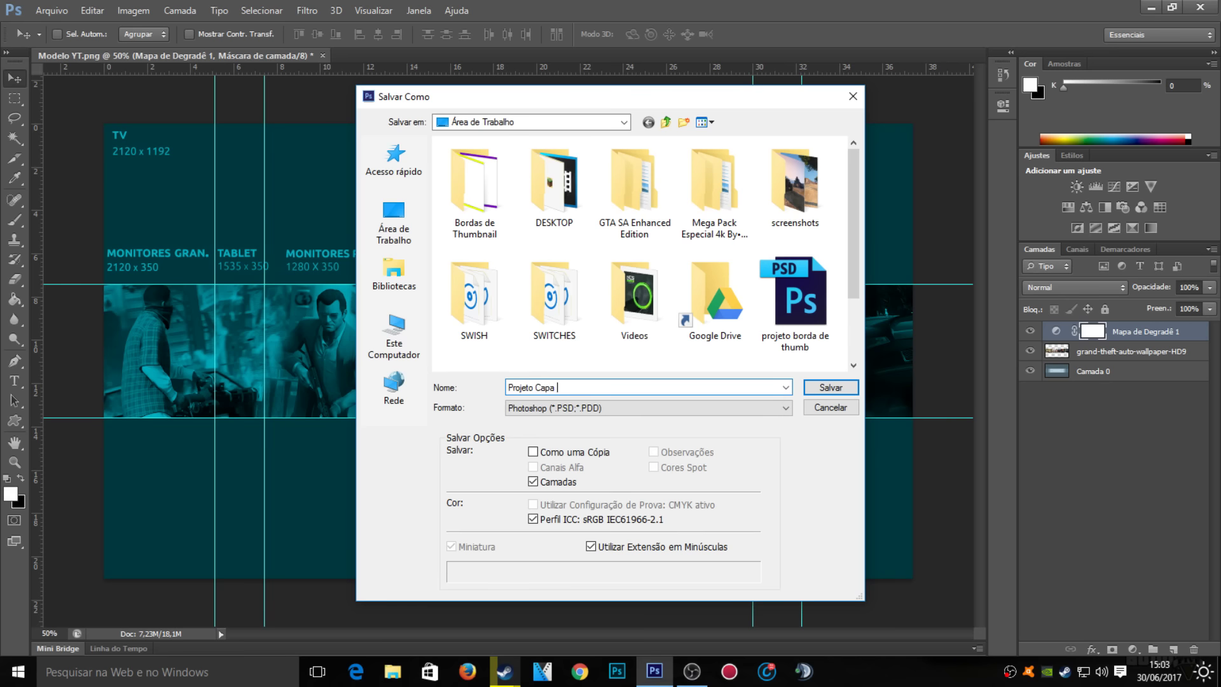
type(" YouTu")
type("be")
left_click(659, 410)
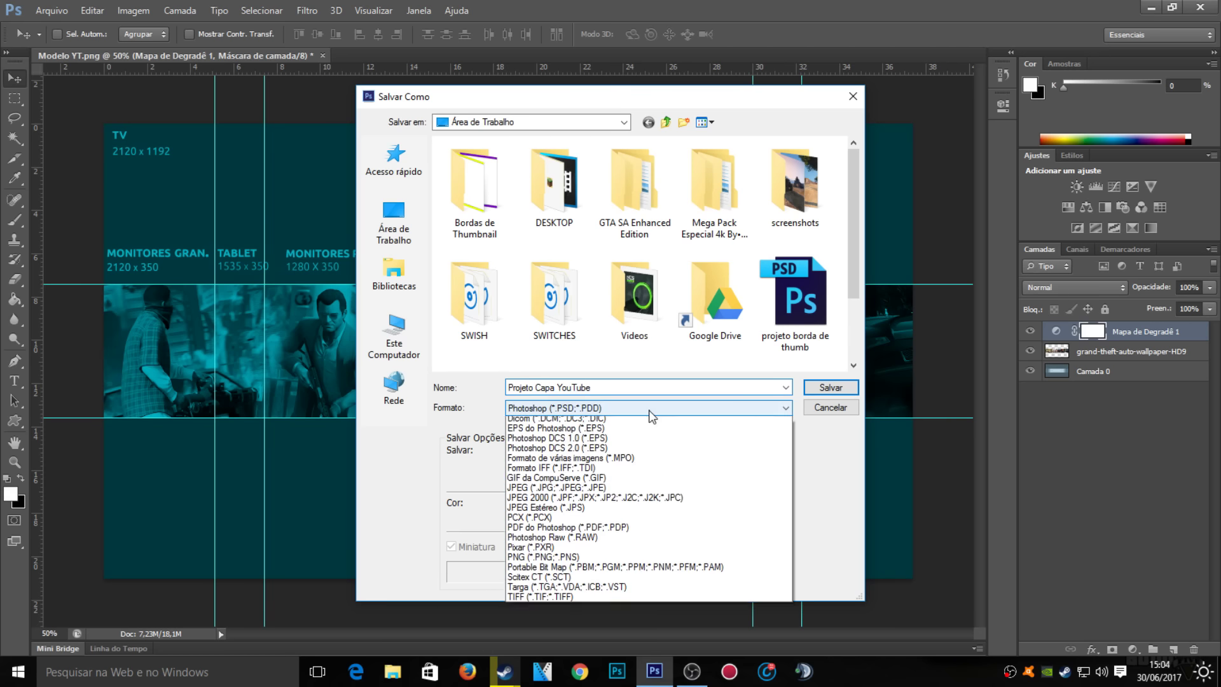
left_click(574, 413)
left_click(575, 412)
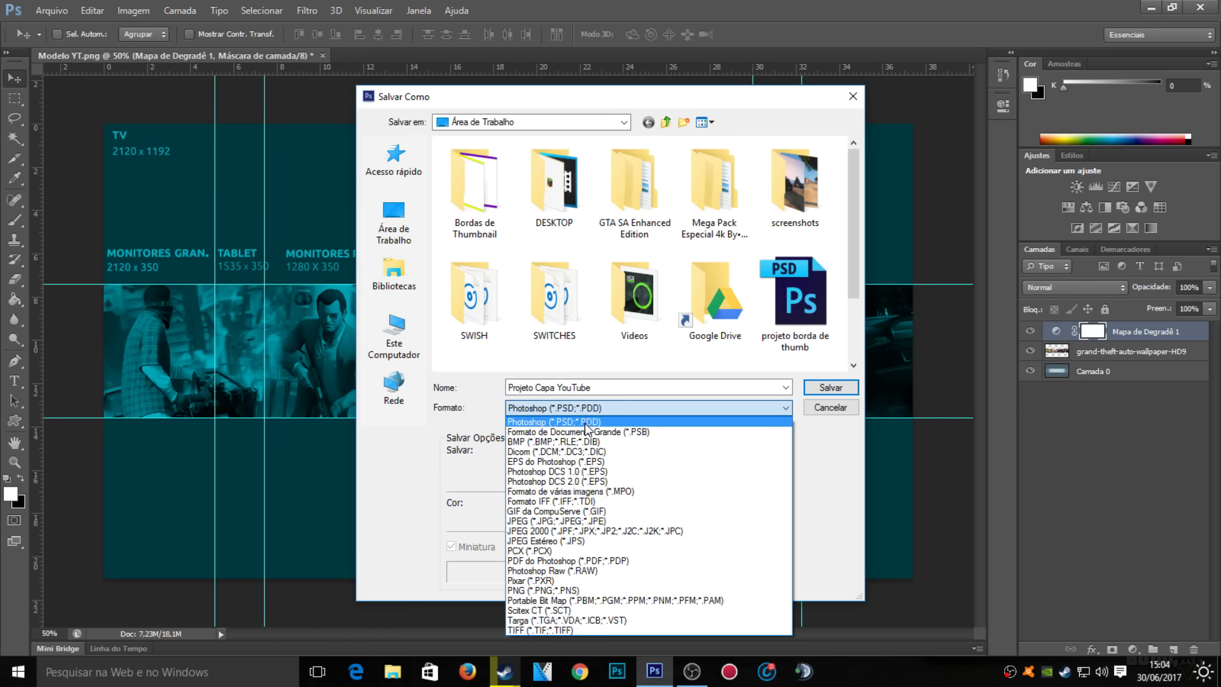
left_click(581, 424)
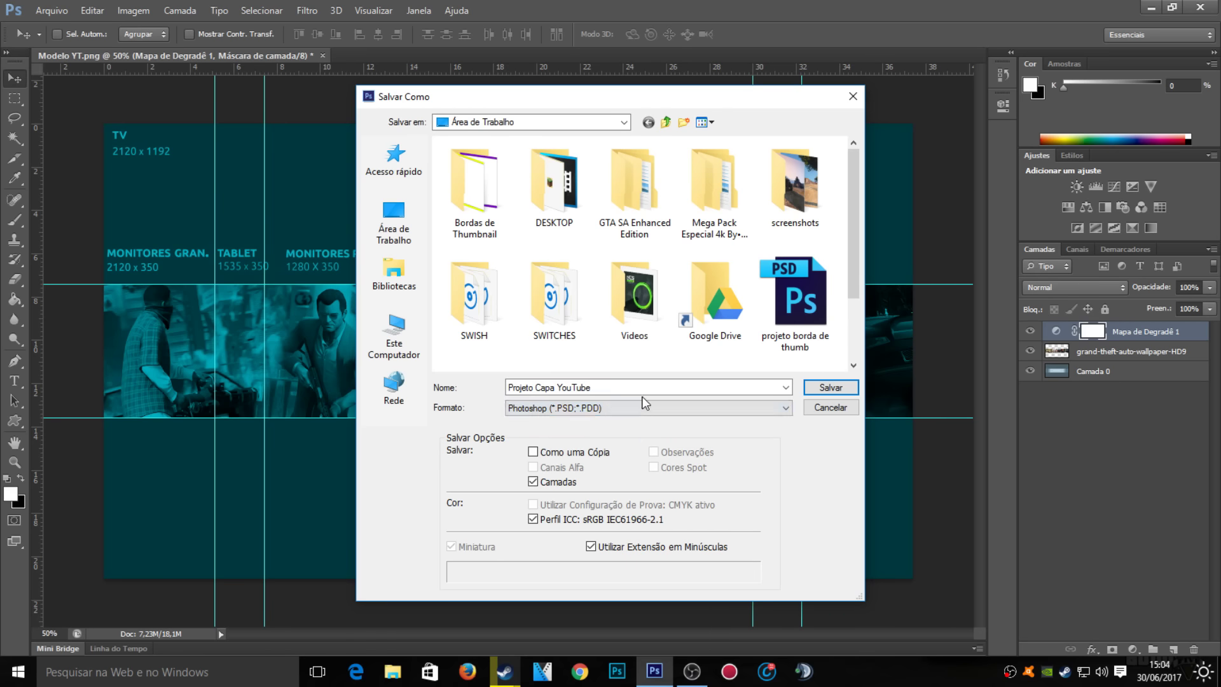
left_click(837, 387)
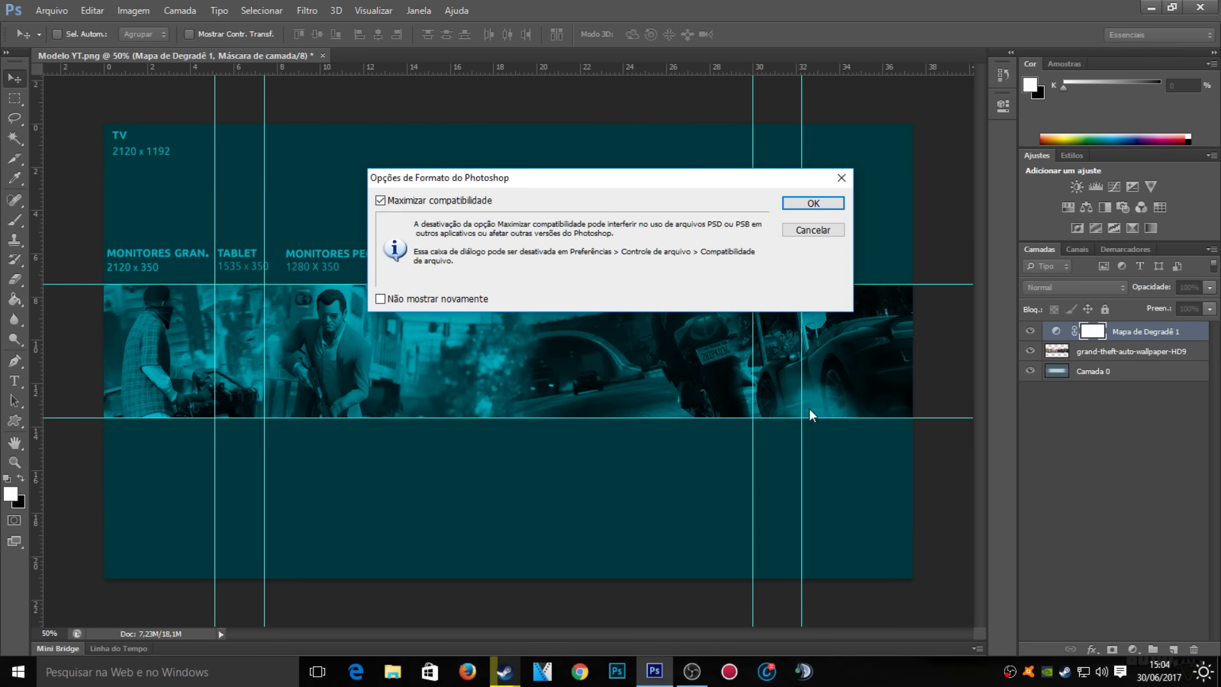
left_click(817, 202)
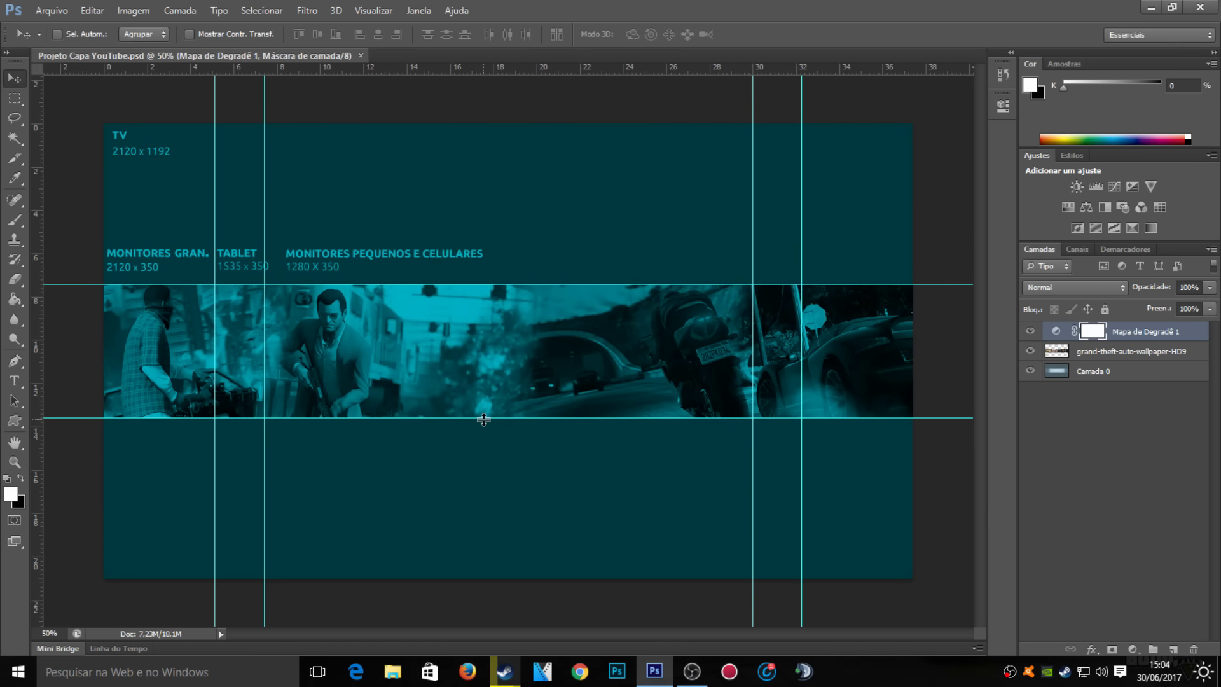